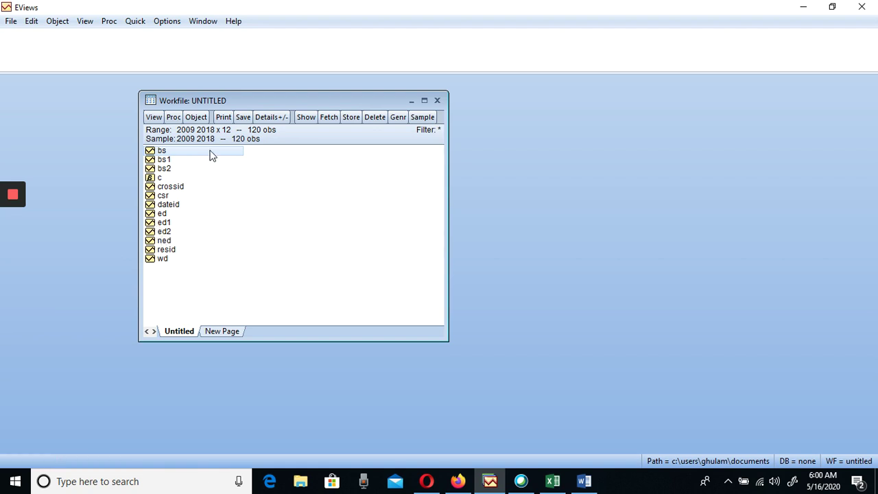
pyautogui.click(162, 197)
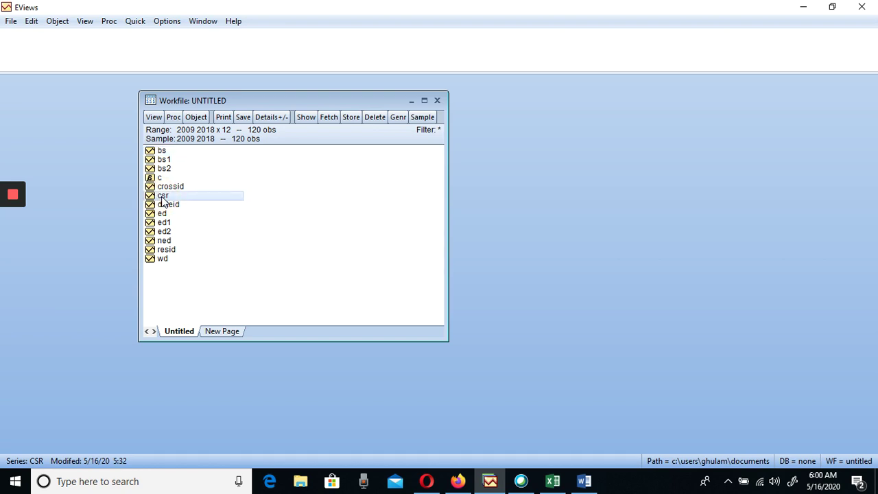
pyautogui.keyDown('ctrl'); pyautogui.click(163, 259); pyautogui.keyUp('ctrl')
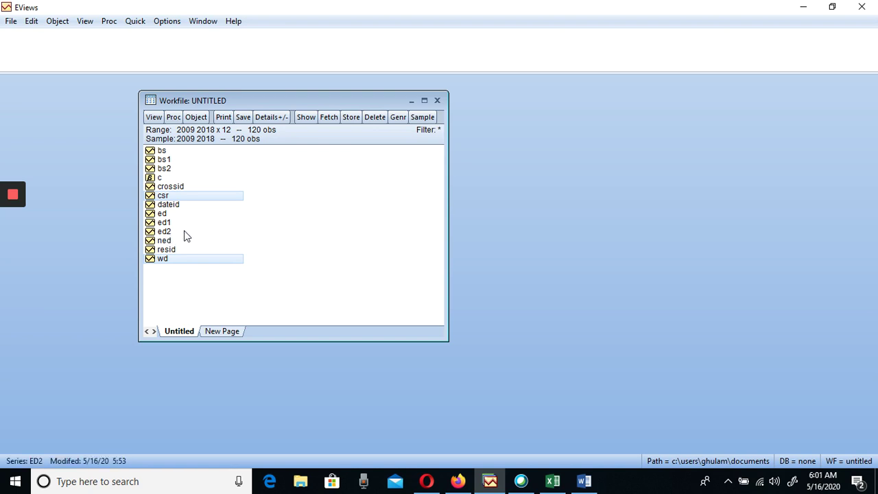
pyautogui.keyDown('ctrl'); pyautogui.click(165, 241); pyautogui.keyUp('ctrl')
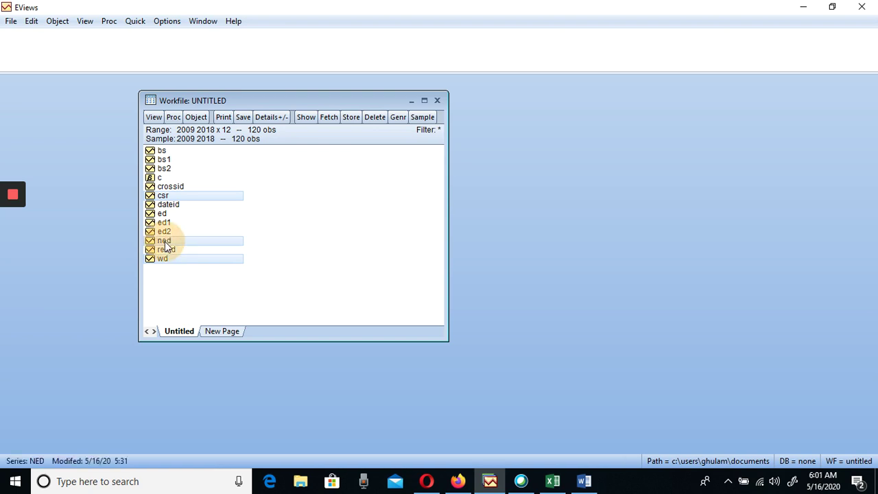
pyautogui.keyDown('ctrl'); pyautogui.click(165, 233); pyautogui.keyUp('ctrl')
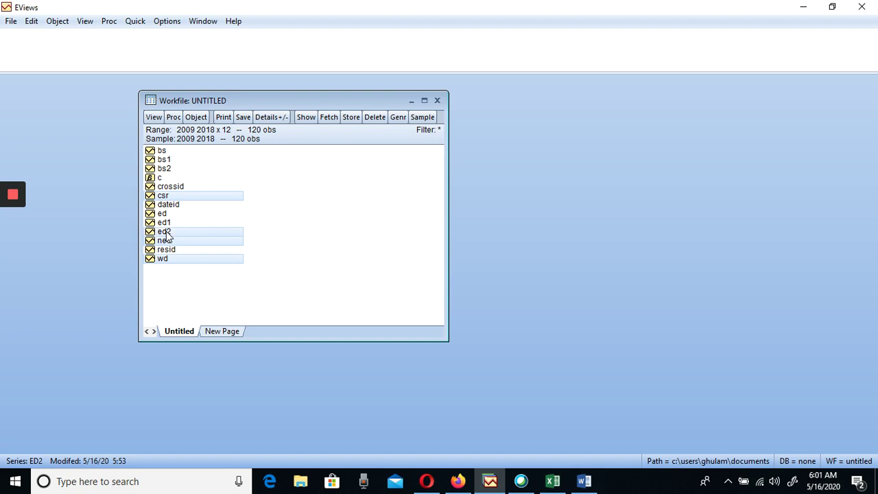
pyautogui.keyDown('ctrl'); pyautogui.click(167, 170); pyautogui.keyUp('ctrl')
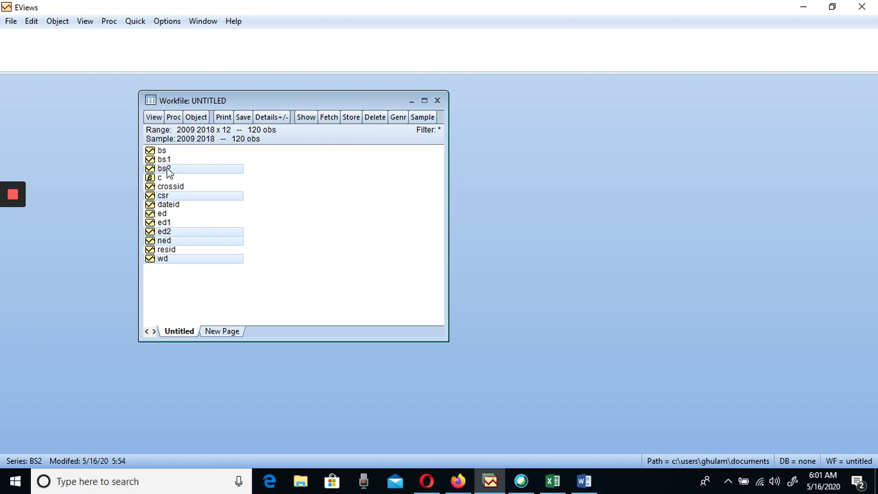
pyautogui.rightClick(167, 172)
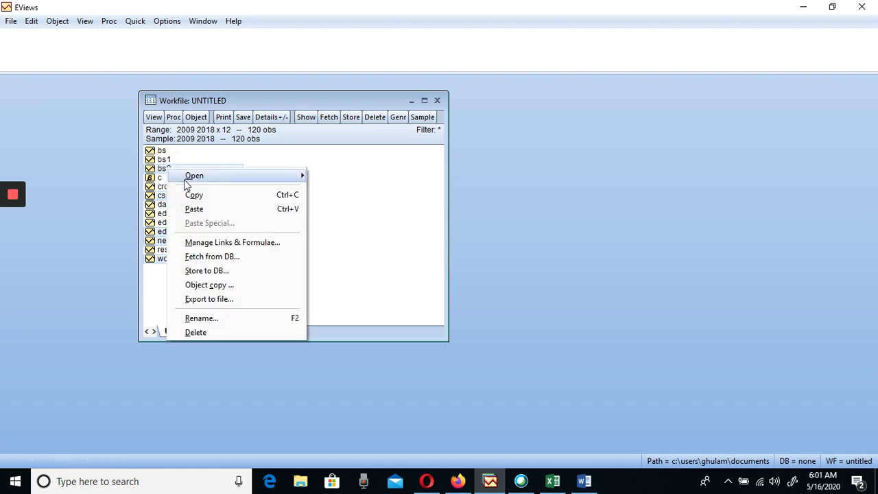
pyautogui.moveTo(190, 182)
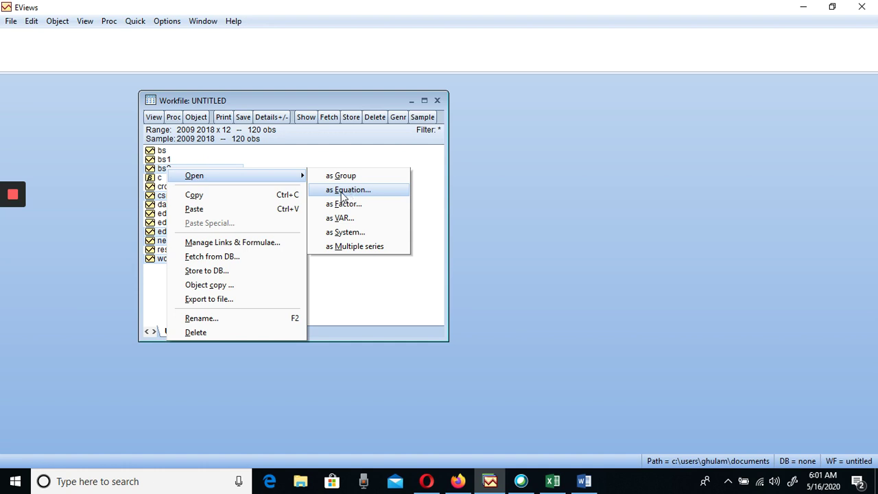
pyautogui.click(158, 287)
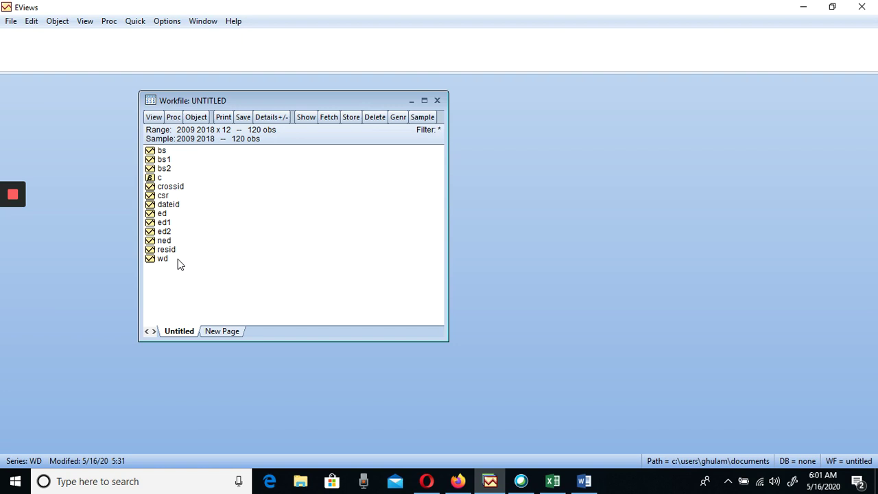
# Step: Select the series csr, wd, ned, ed2 and bs2 in that order and open them as an equation
pyautogui.doubleClick(165, 197)
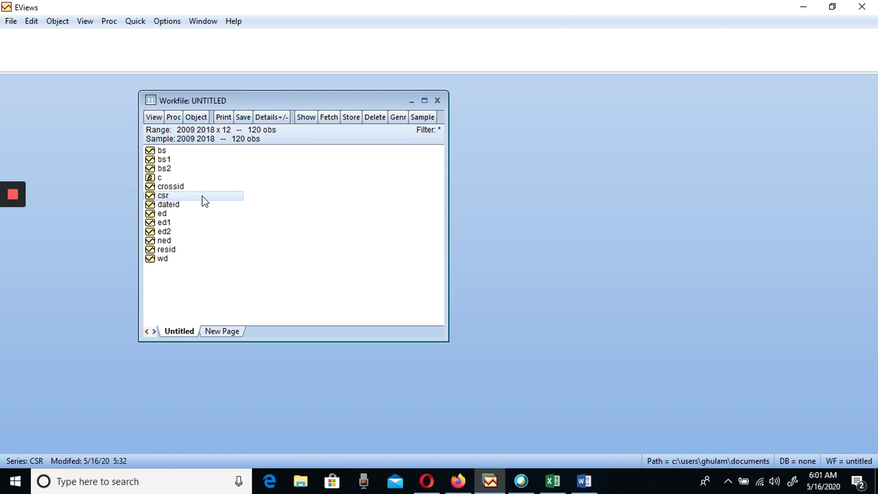
pyautogui.click(168, 260)
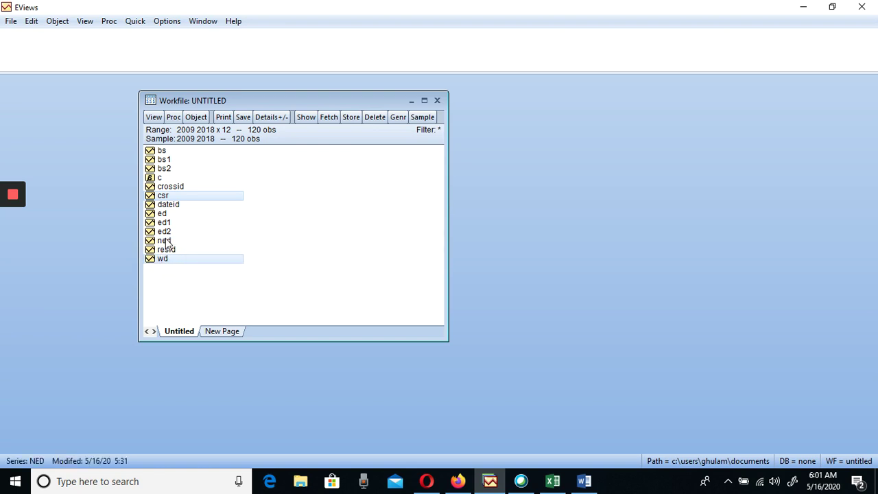
pyautogui.keyDown('ctrl'); pyautogui.click(167, 244); pyautogui.keyUp('ctrl')
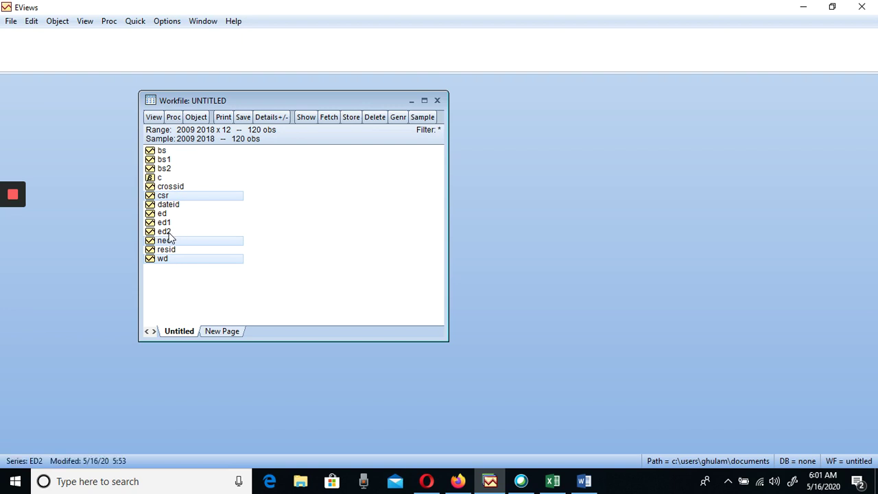
pyautogui.keyDown('ctrl'); pyautogui.click(168, 233); pyautogui.keyUp('ctrl')
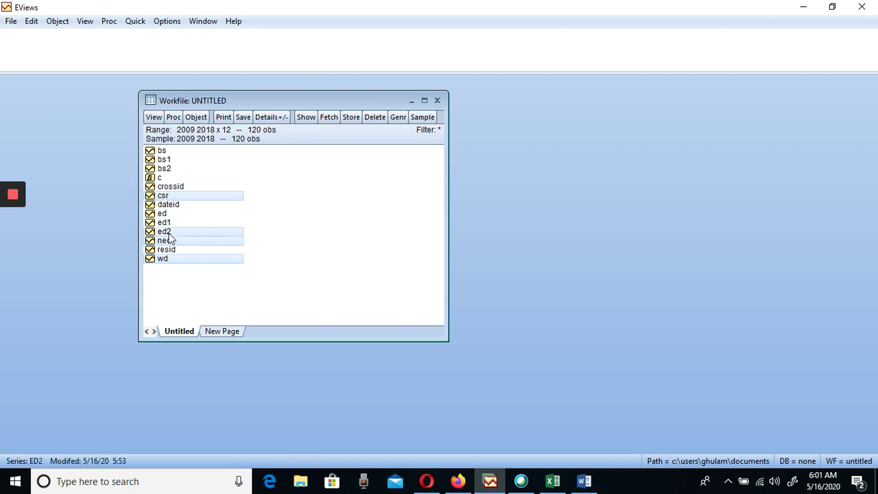
pyautogui.keyDown('ctrl'); pyautogui.click(165, 170); pyautogui.keyUp('ctrl')
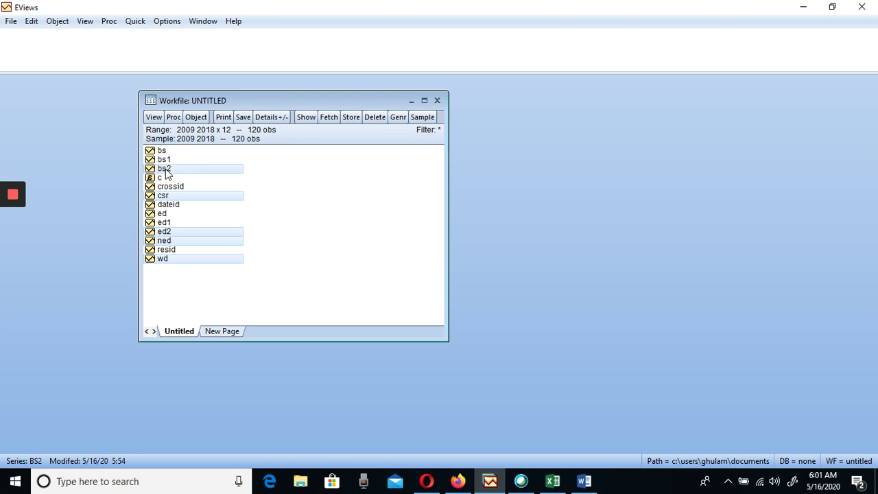
pyautogui.rightClick(166, 174)
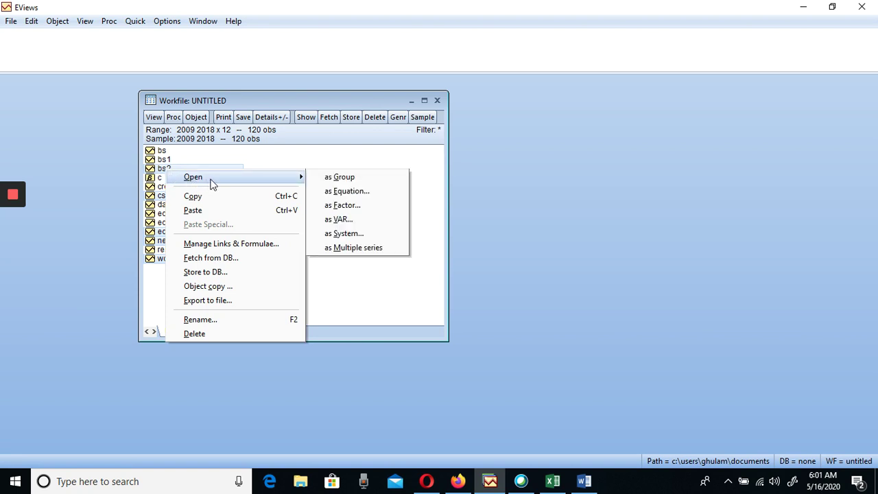
pyautogui.click(350, 191)
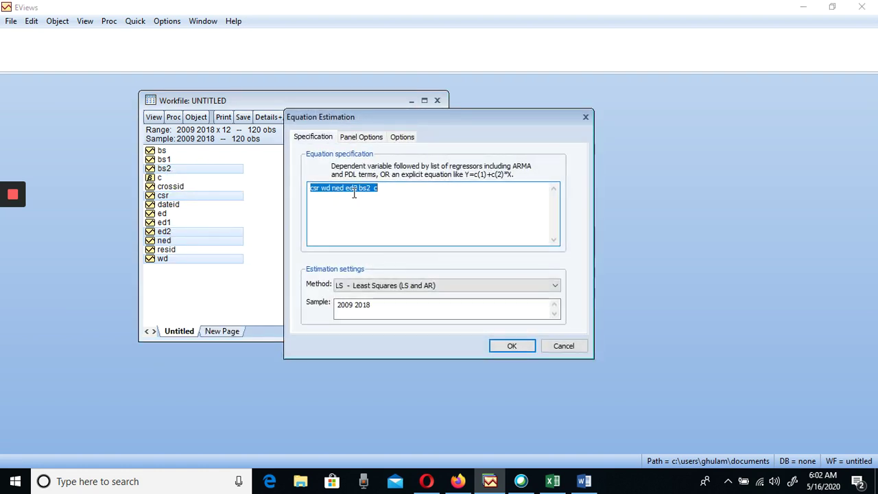
# Step: Estimate the csr equation with Fixed cross-section effects and minimize its output window
pyautogui.click(355, 139)
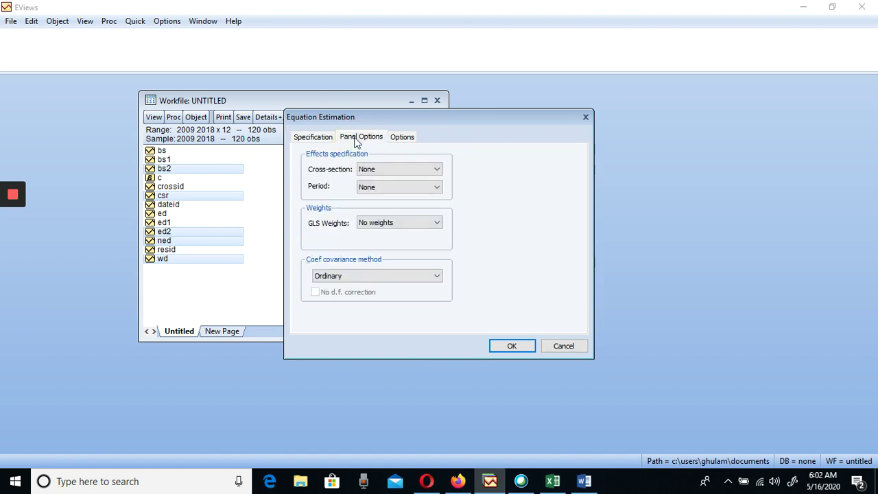
pyautogui.click(438, 171)
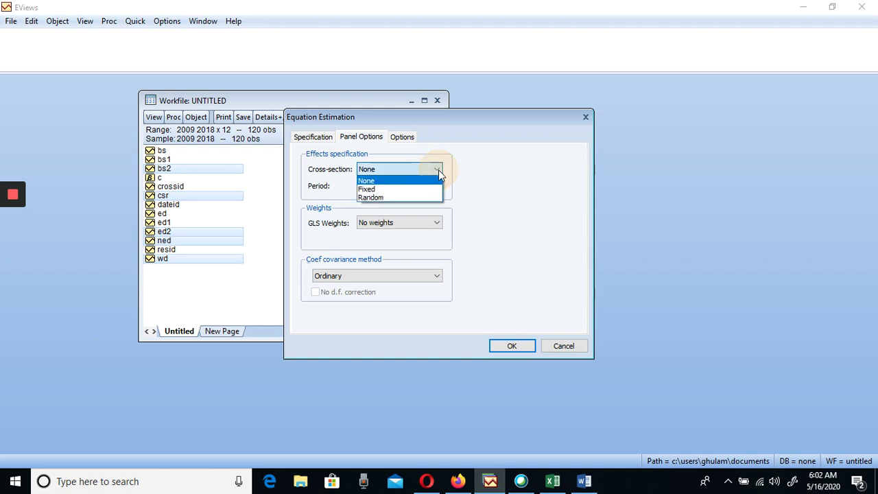
pyautogui.click(370, 189)
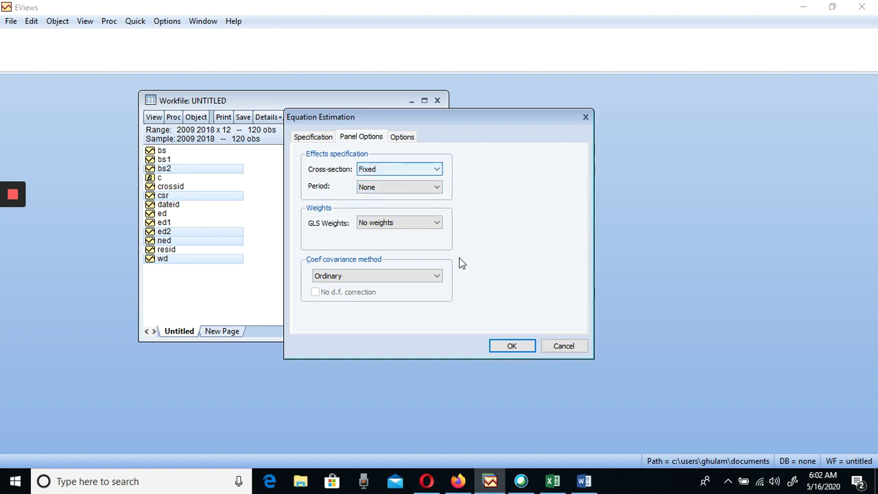
pyautogui.click(507, 344)
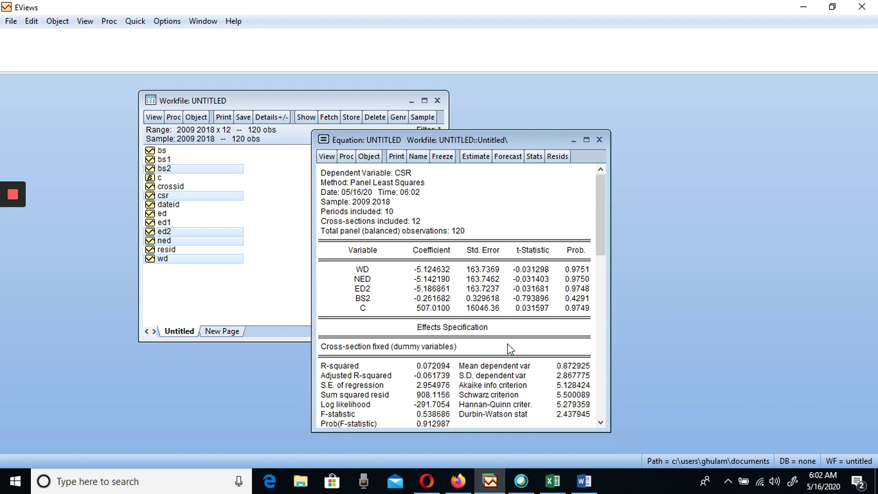
pyautogui.click(573, 140)
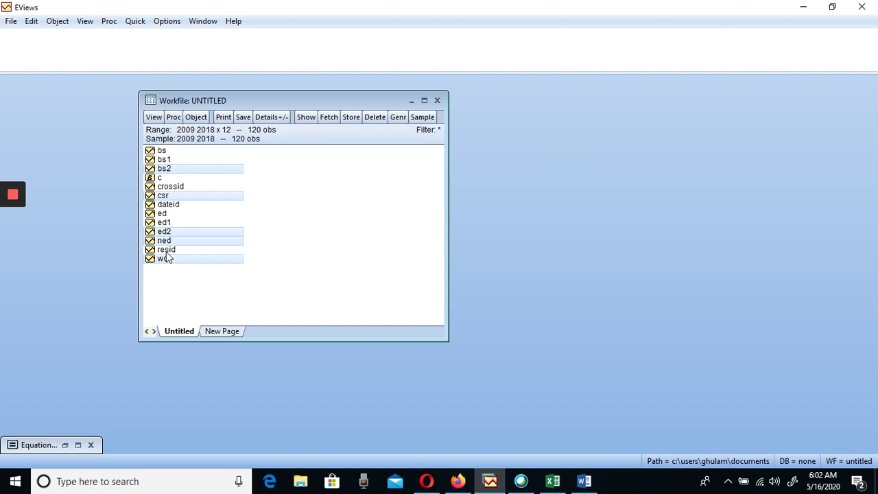
# Step: Estimate the same equation with Random cross-section effects, replacing the untitled equation, and close and delete the resulting output
pyautogui.rightClick(181, 170)
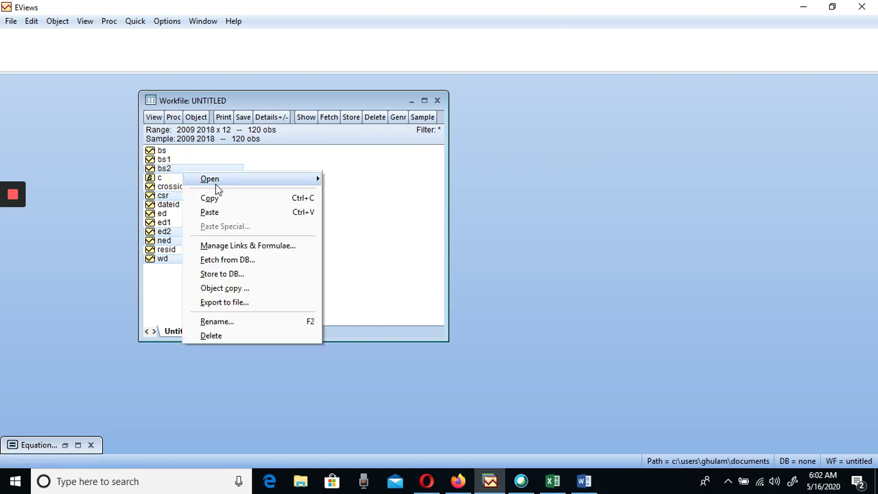
pyautogui.moveTo(231, 184)
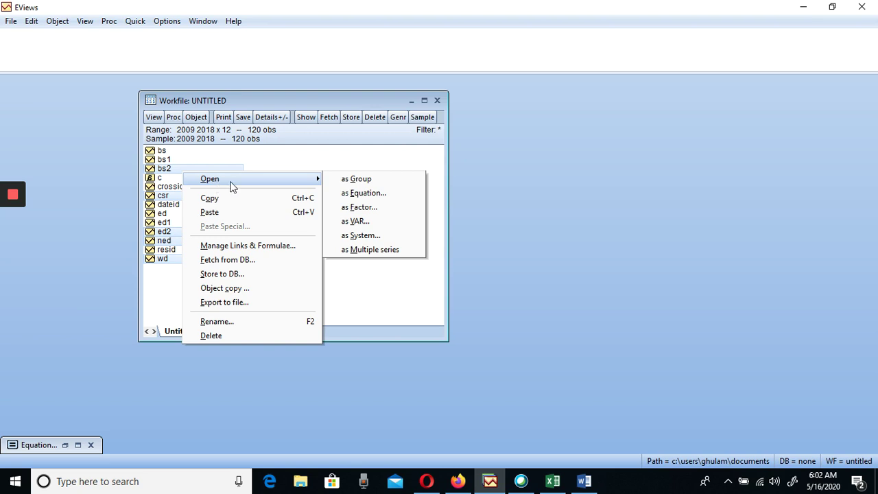
pyautogui.click(370, 195)
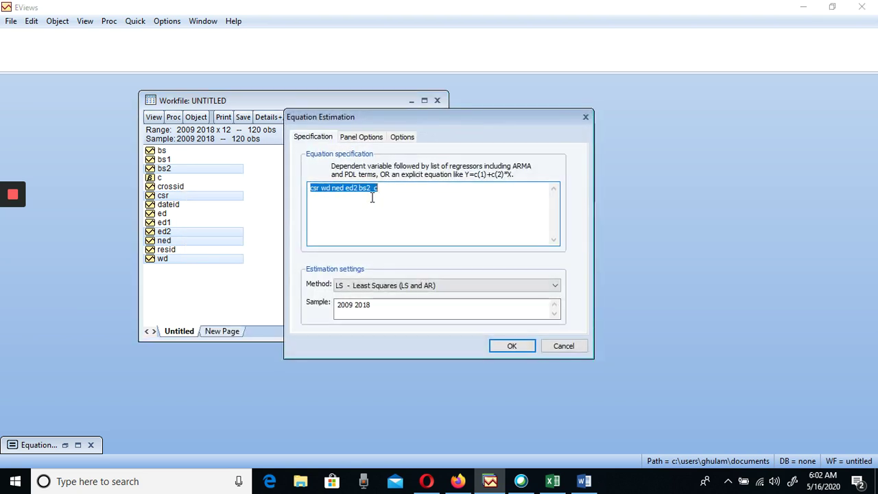
pyautogui.click(359, 137)
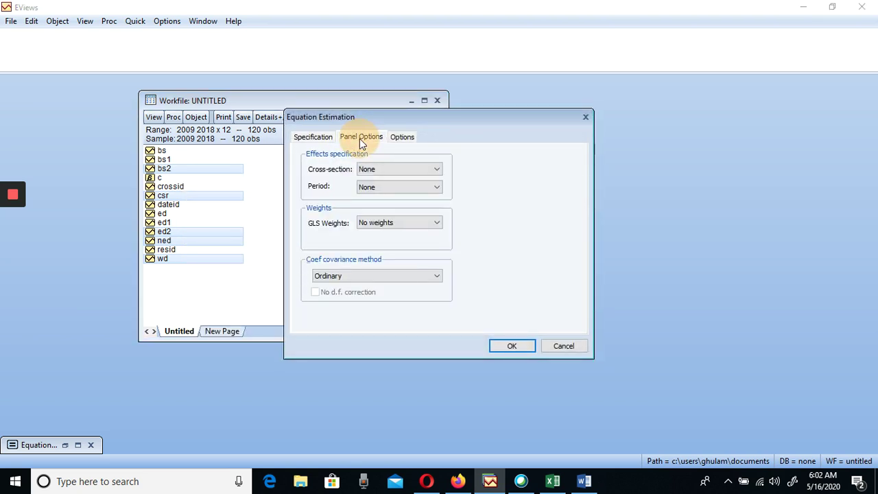
pyautogui.click(437, 169)
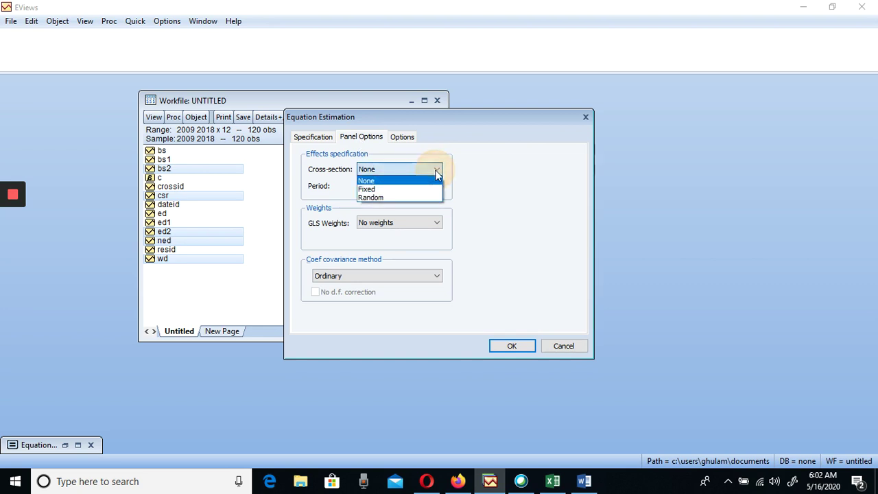
pyautogui.click(373, 199)
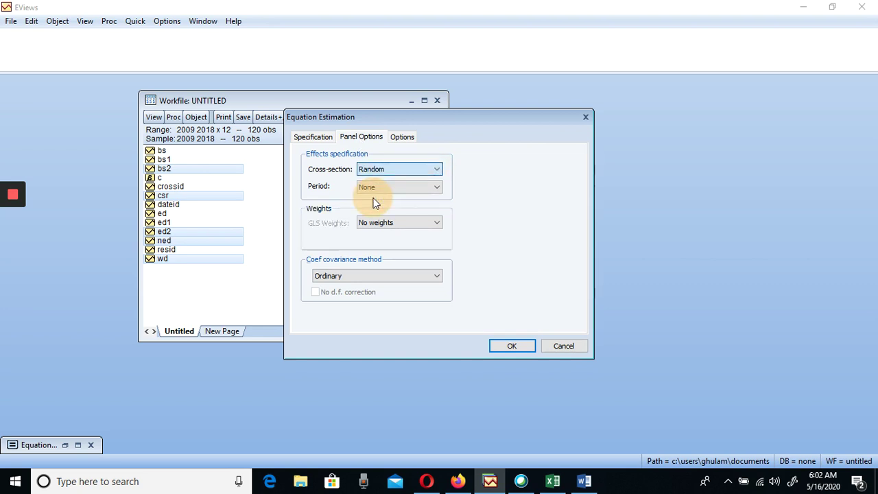
pyautogui.click(512, 346)
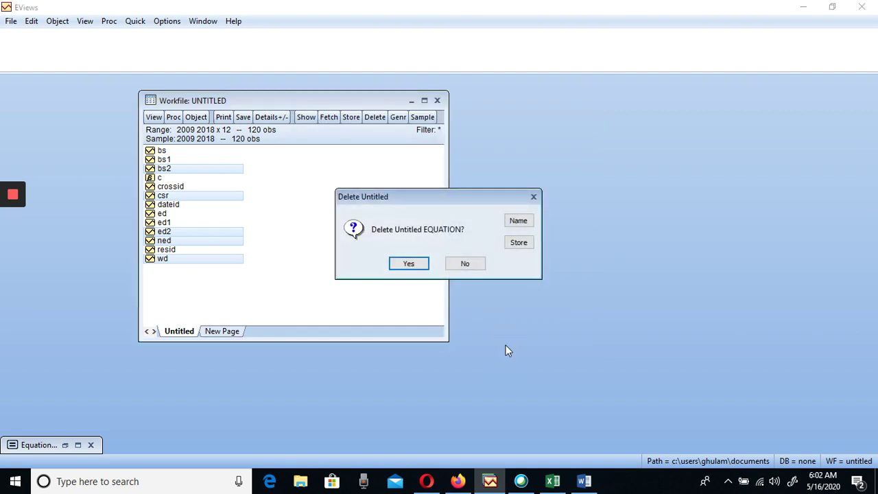
pyautogui.click(411, 265)
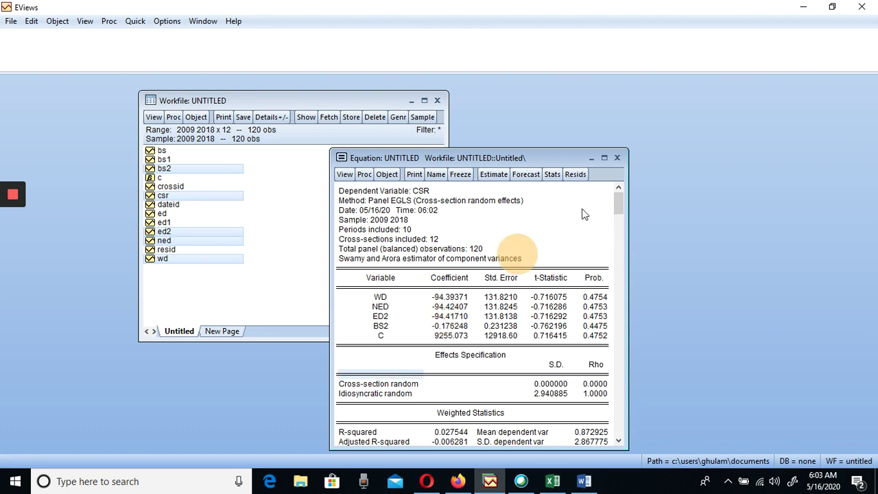
pyautogui.click(619, 159)
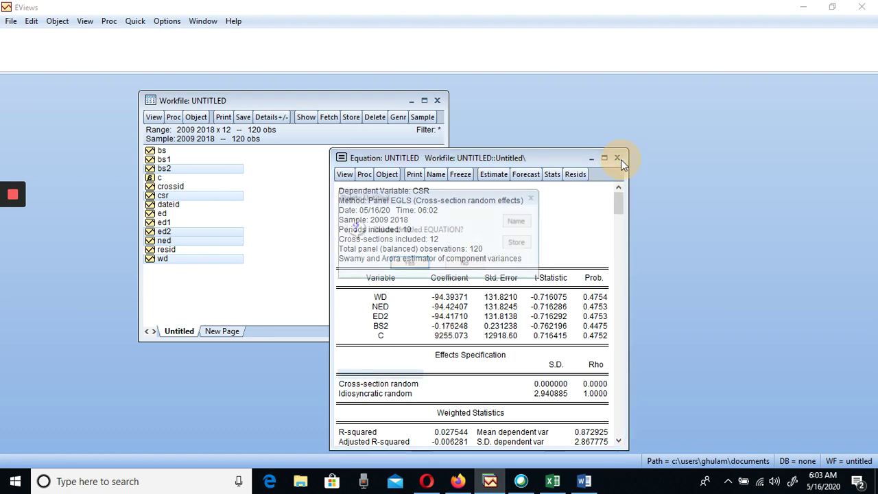
pyautogui.click(409, 264)
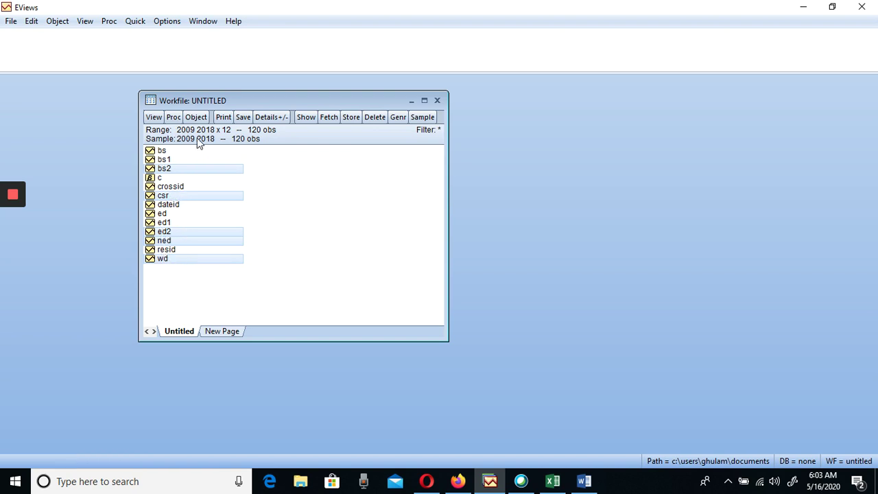
# Step: Open the selected series as an equation, estimate it with Fixed cross-section effects, and minimize its output window
pyautogui.rightClick(215, 172)
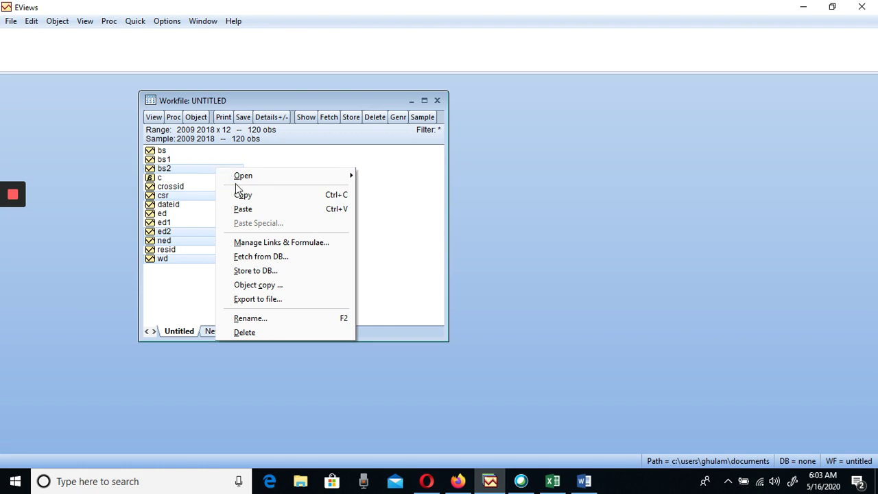
pyautogui.moveTo(237, 178)
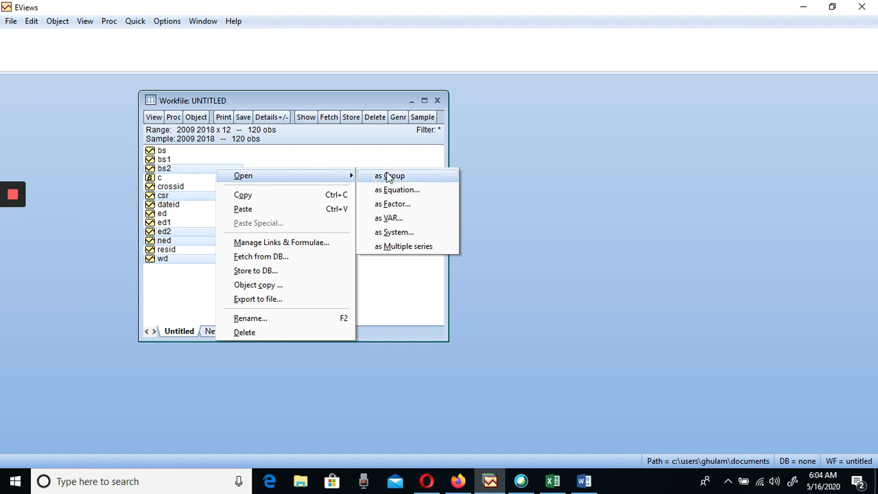
pyautogui.click(392, 194)
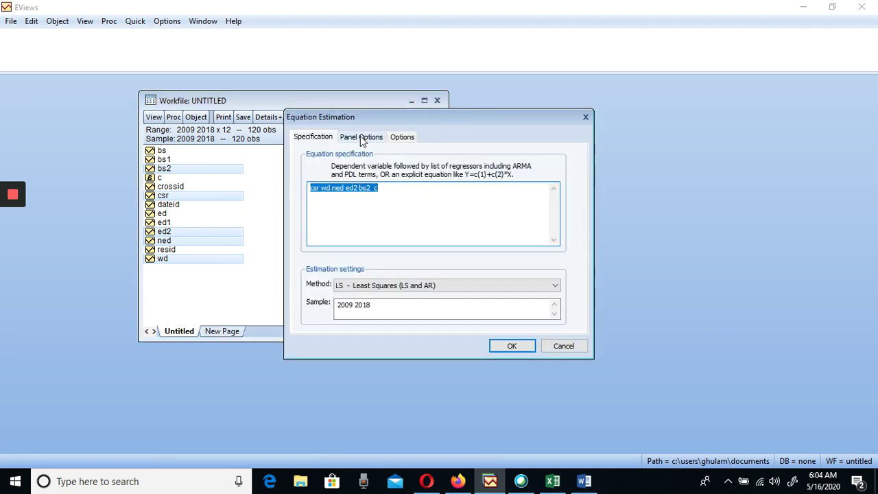
pyautogui.click(360, 136)
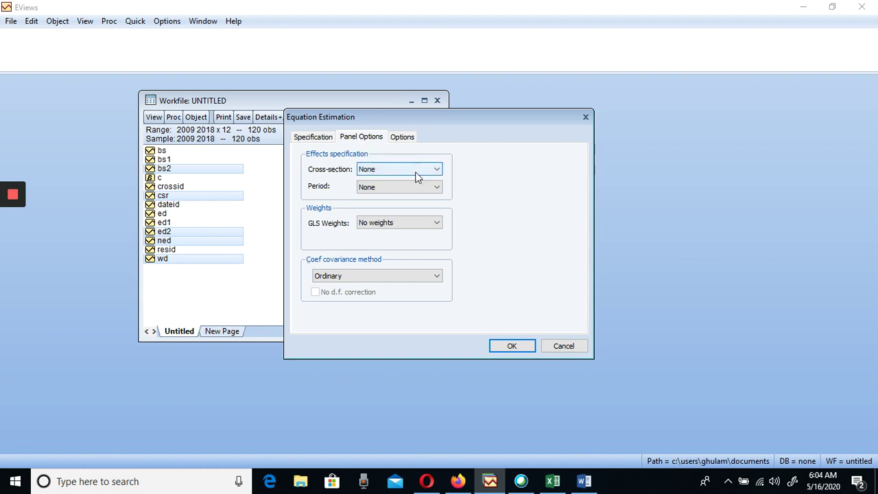
pyautogui.click(437, 169)
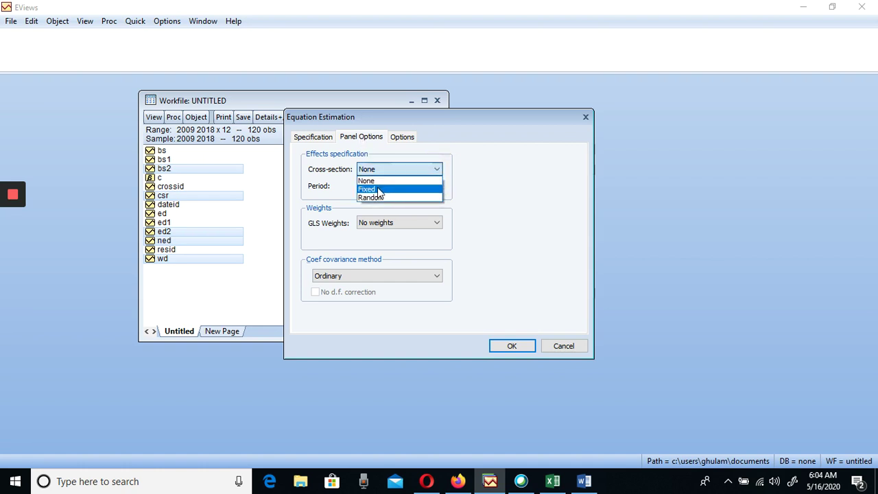
pyautogui.click(378, 190)
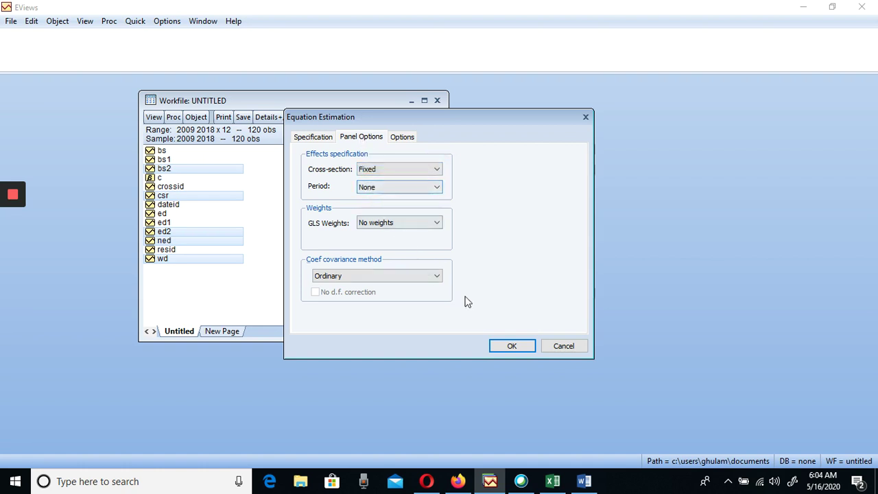
pyautogui.click(518, 345)
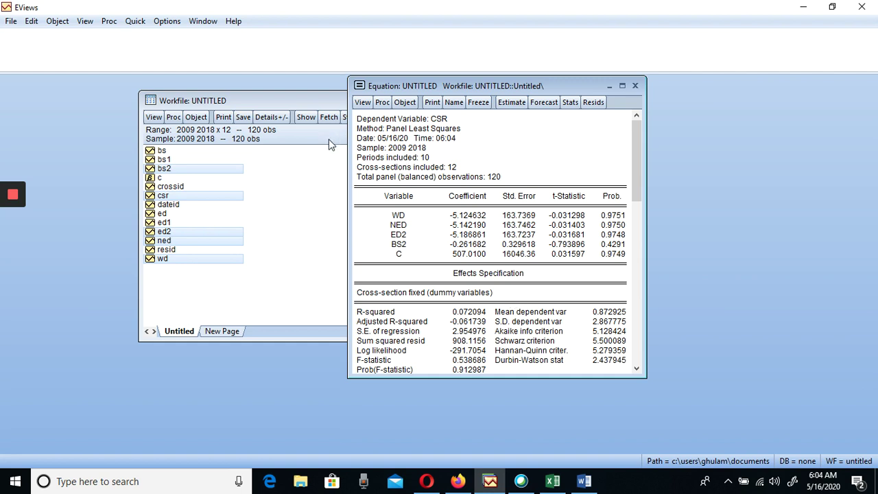
pyautogui.click(609, 86)
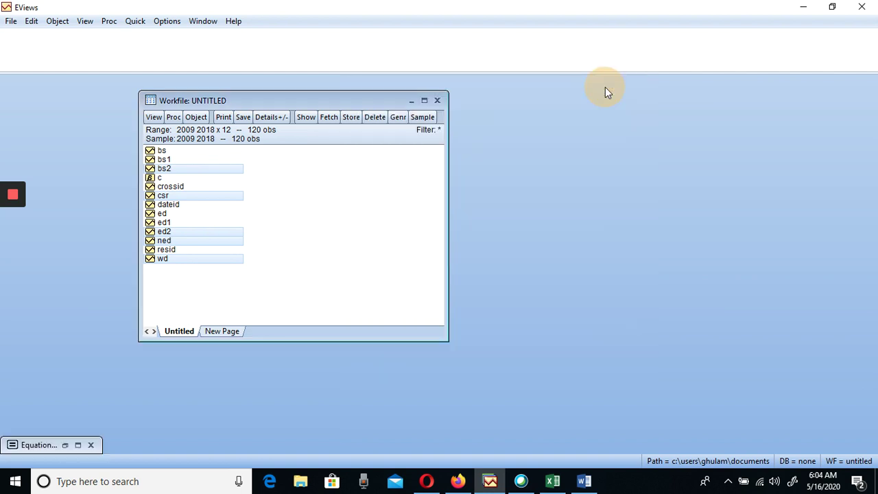
# Step: Estimate the selected series with Random cross-section effects, replacing the untitled equation, and close and delete the resulting output
pyautogui.rightClick(192, 173)
pyautogui.moveTo(215, 180)
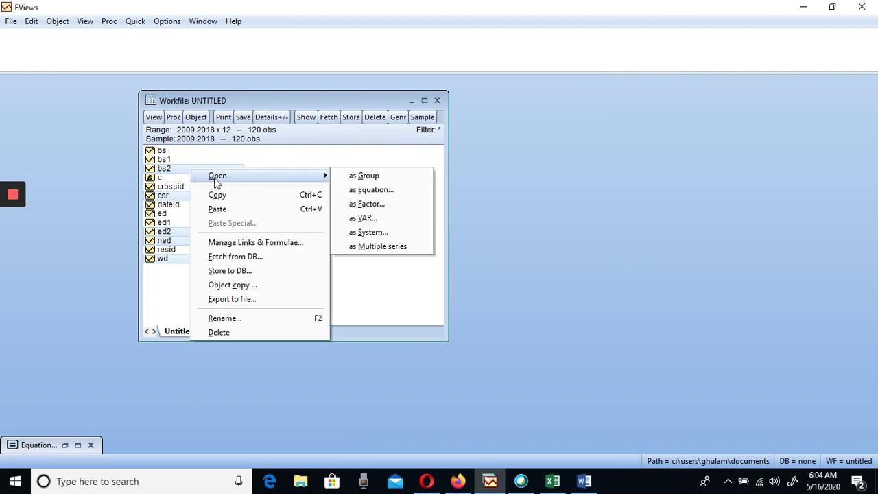
pyautogui.click(371, 190)
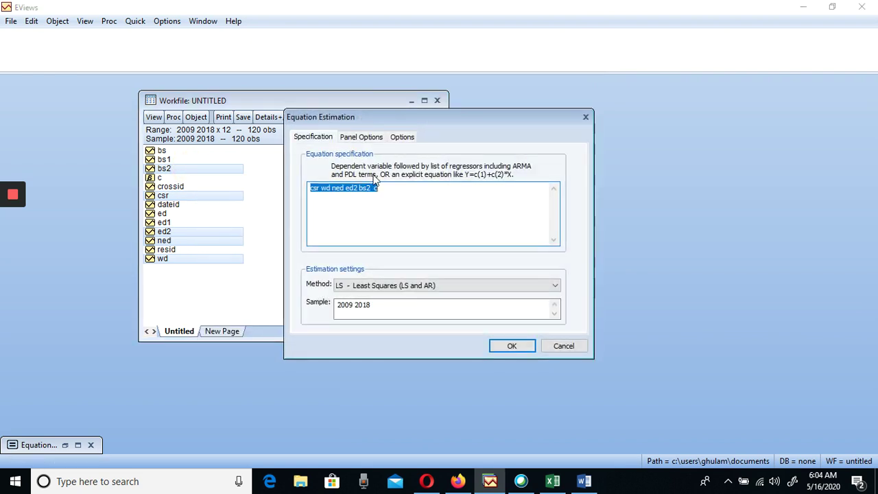
pyautogui.click(361, 137)
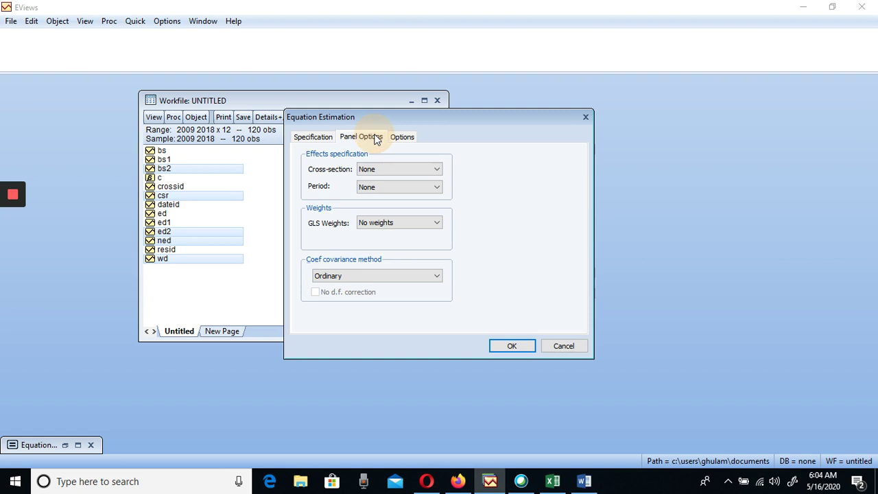
pyautogui.click(437, 171)
pyautogui.click(369, 197)
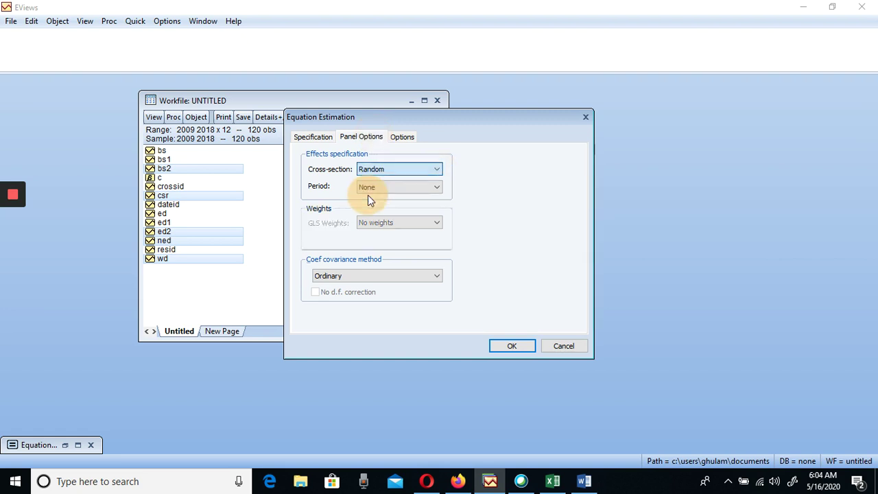
pyautogui.click(515, 347)
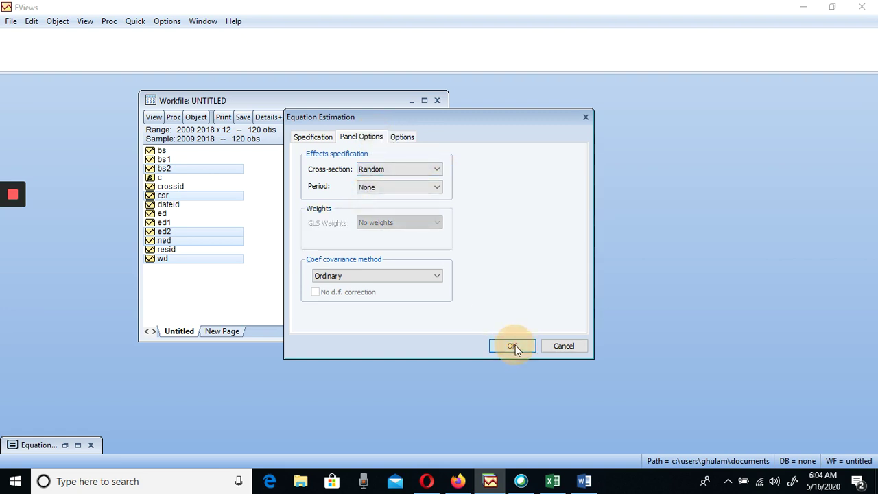
pyautogui.click(408, 264)
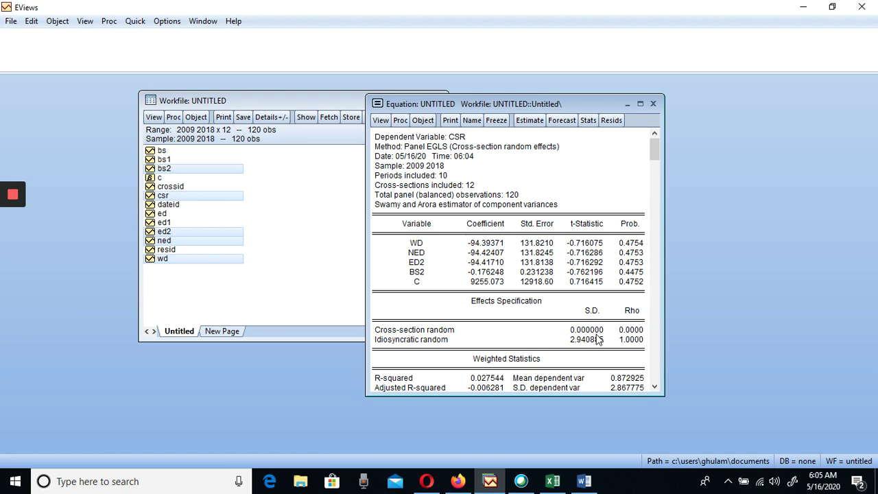
pyautogui.click(653, 104)
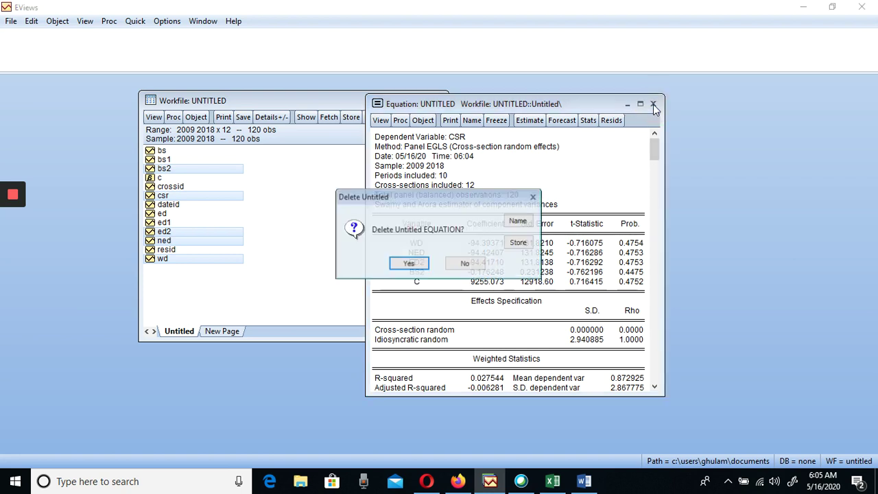
pyautogui.click(409, 264)
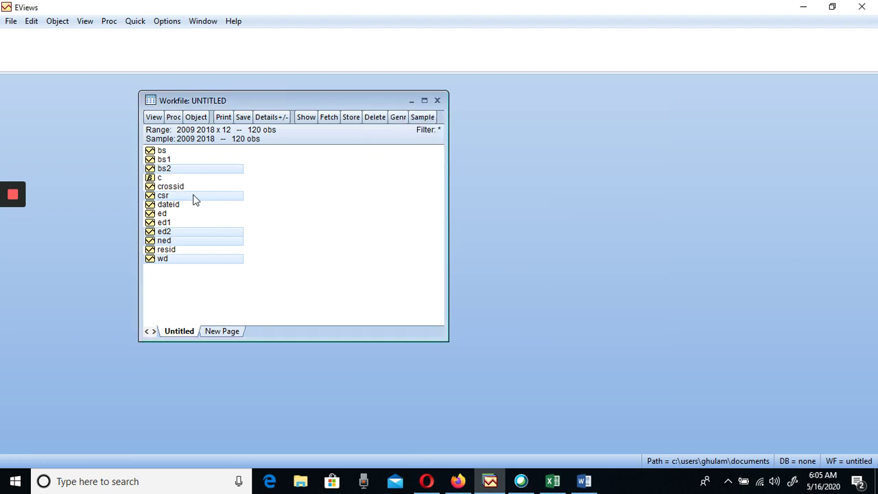
# Step: Open the selected series as an equation again and estimate it with Random cross-section effects
pyautogui.rightClick(187, 168)
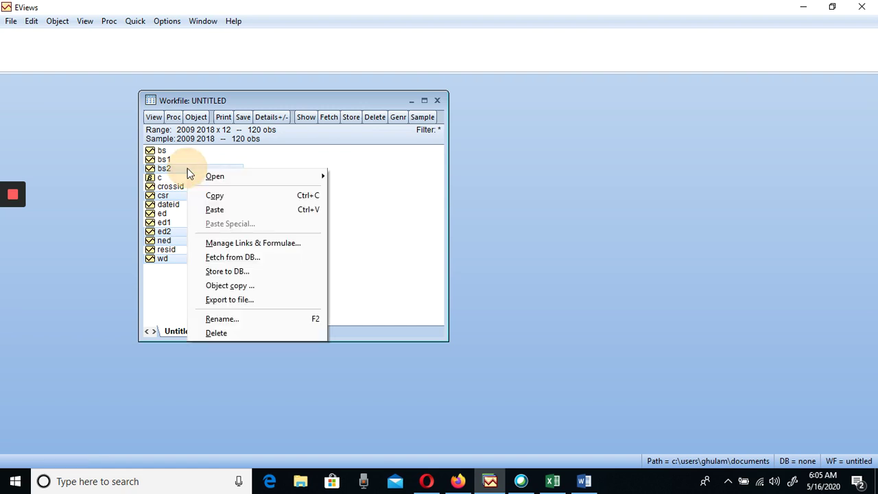
pyautogui.moveTo(221, 177)
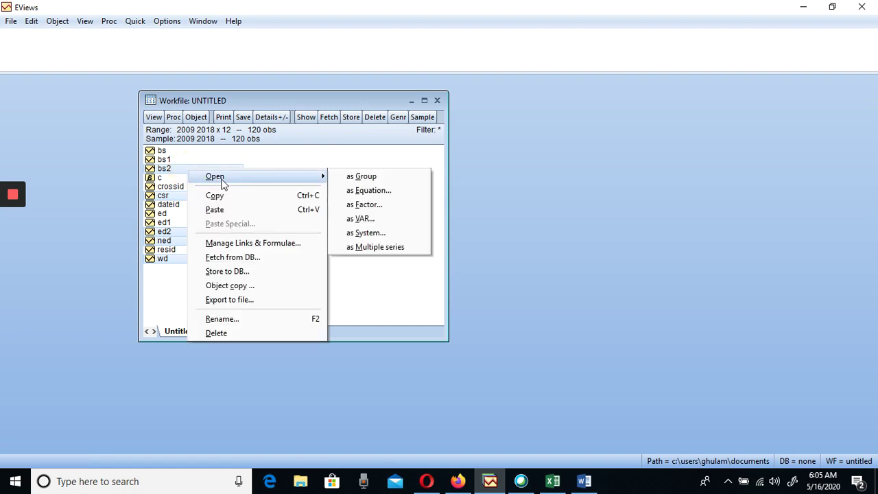
pyautogui.click(375, 193)
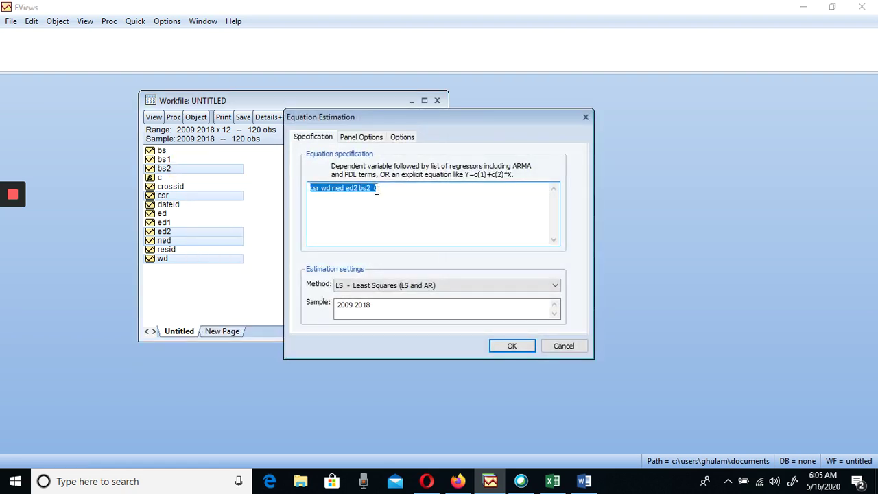
pyautogui.click(356, 136)
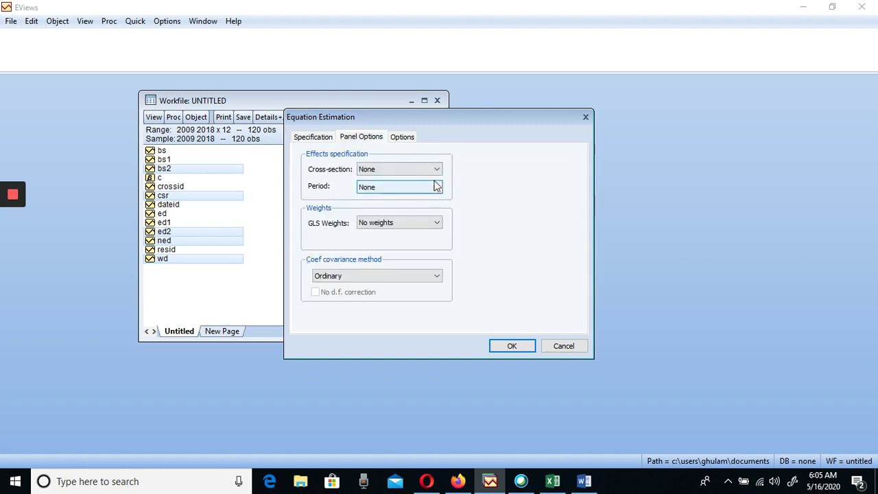
pyautogui.click(437, 168)
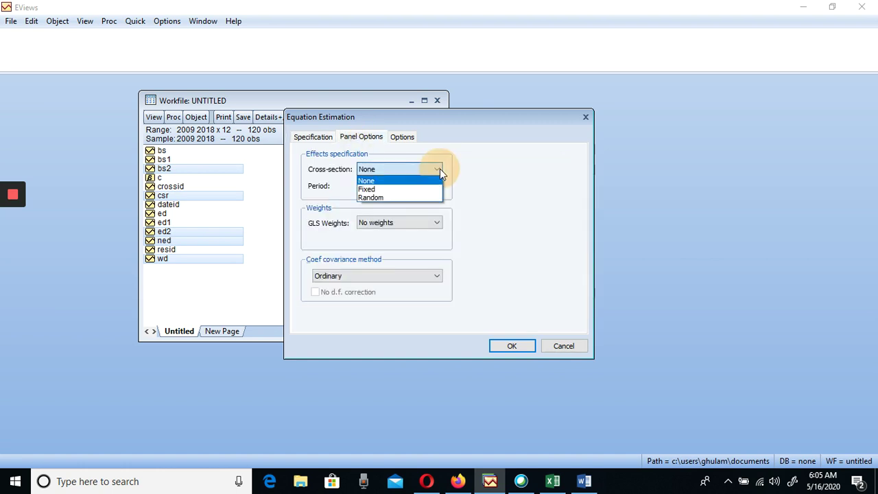
pyautogui.click(369, 197)
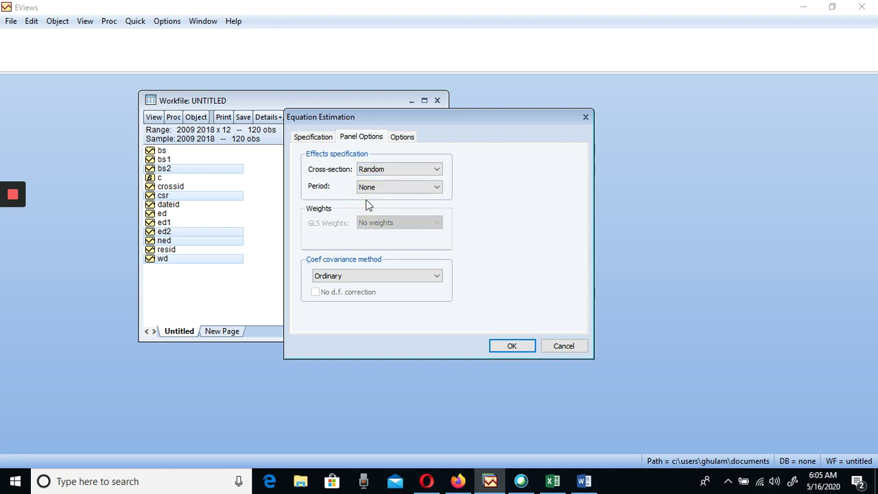
pyautogui.click(512, 347)
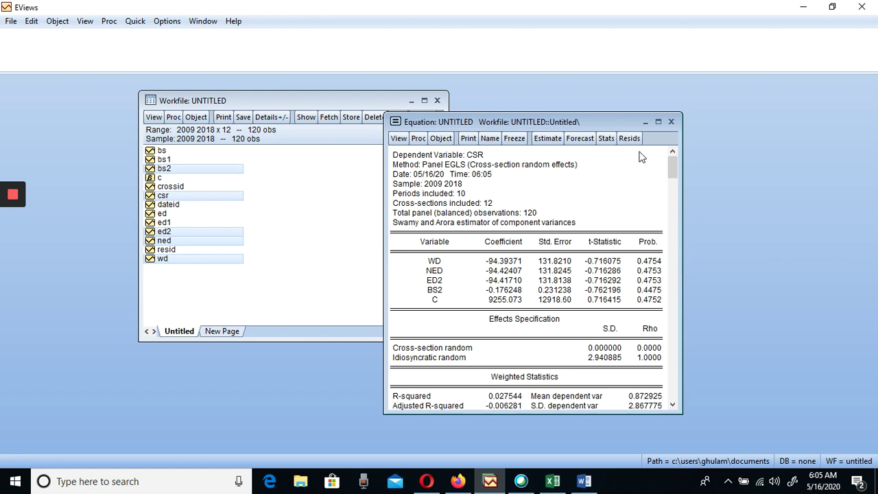
# Step: Maximize the random-effects output, copy the whole table with Formatted numbers, and paste it below the unit root results in Word's Document1
pyautogui.click(658, 122)
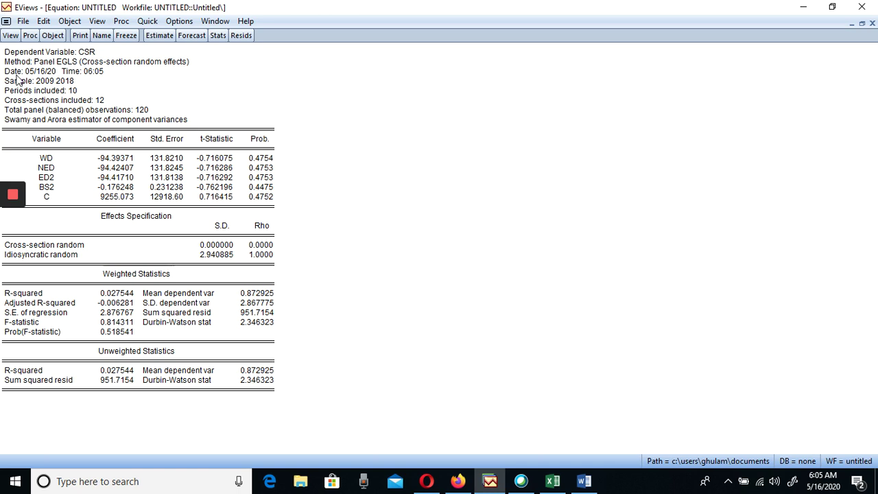
pyautogui.moveTo(4, 52); pyautogui.dragTo(281, 393)
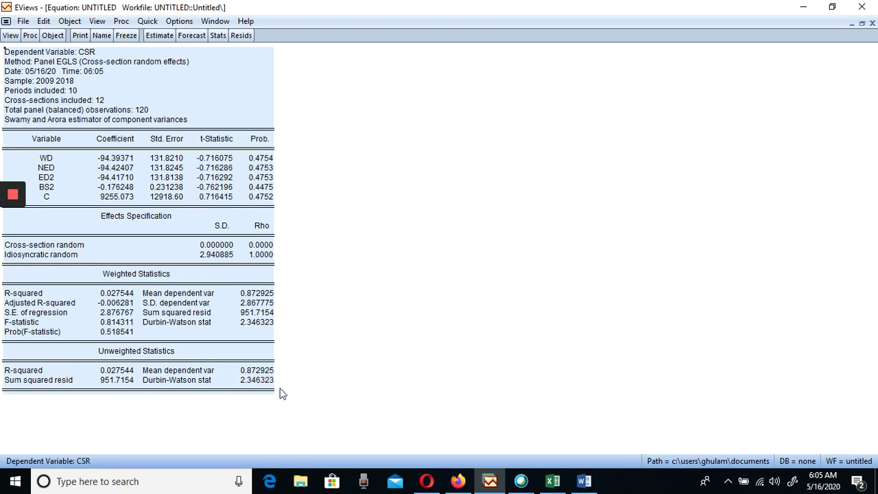
pyautogui.rightClick(245, 364)
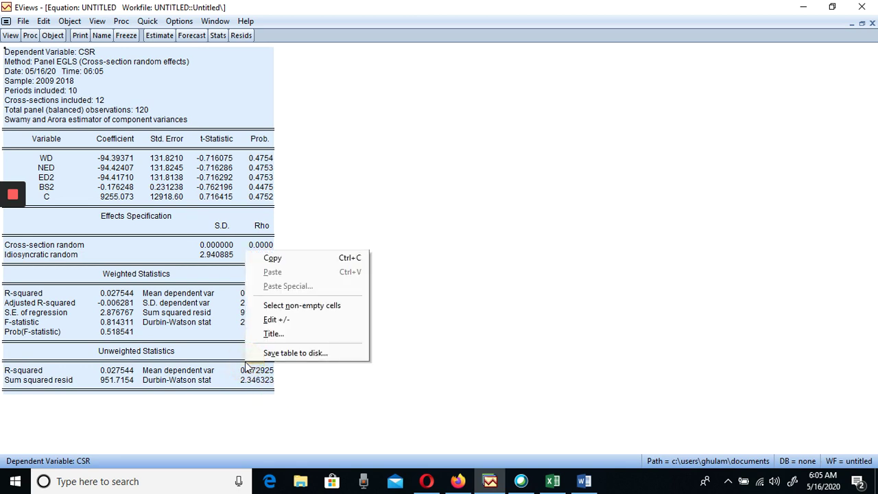
pyautogui.click(273, 258)
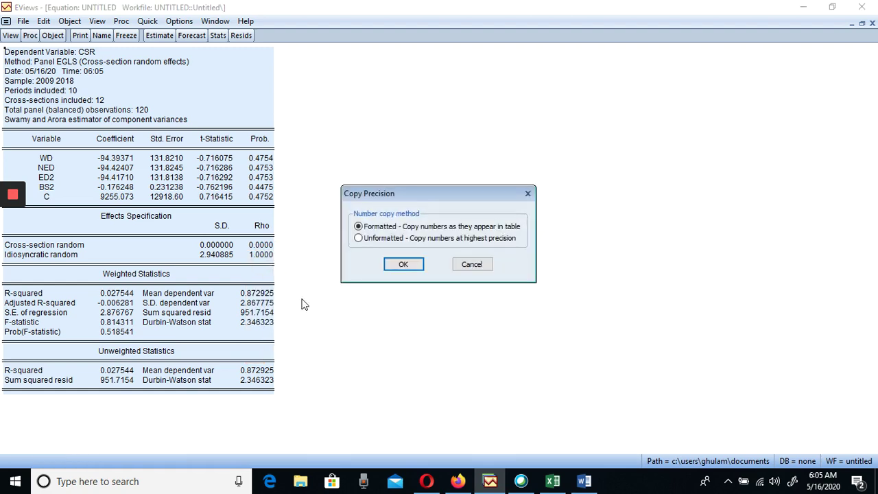
pyautogui.click(403, 265)
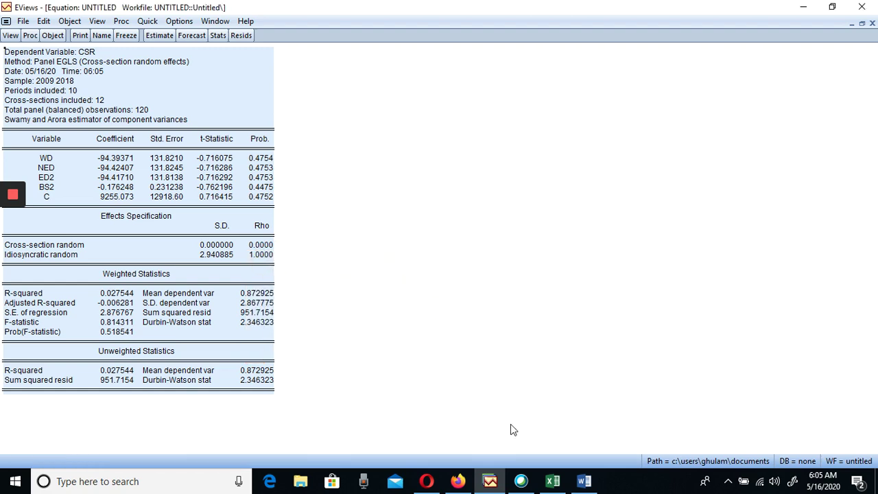
pyautogui.click(583, 483)
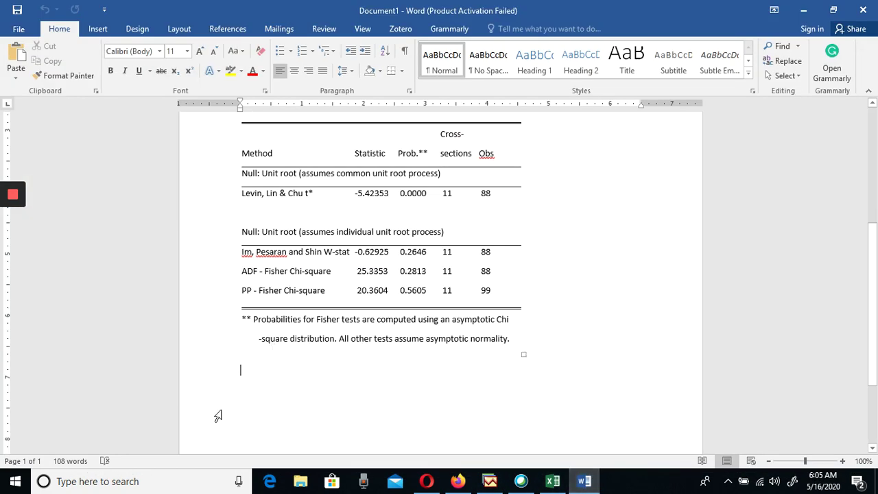
pyautogui.hotkey('ctrl', 'v')
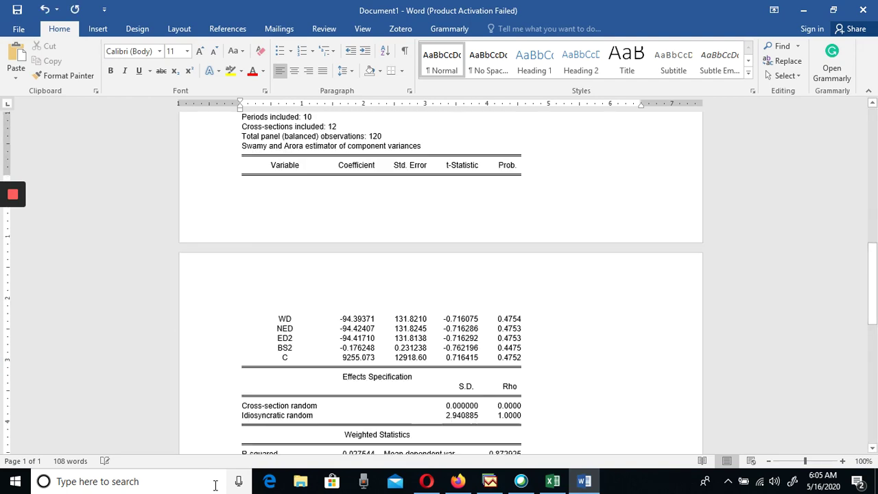
# Step: Insert blank lines before "Dependent Variable: CSR" in the pasted random-effects table to move its output onto the second page
pyautogui.moveTo(874, 302); pyautogui.dragTo(860, 158)
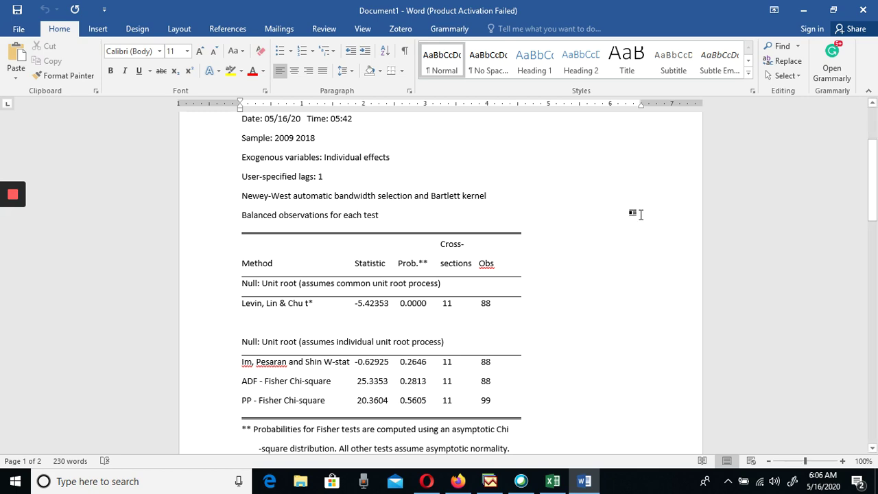
pyautogui.click(873, 179)
pyautogui.moveTo(874, 179); pyautogui.dragTo(873, 212)
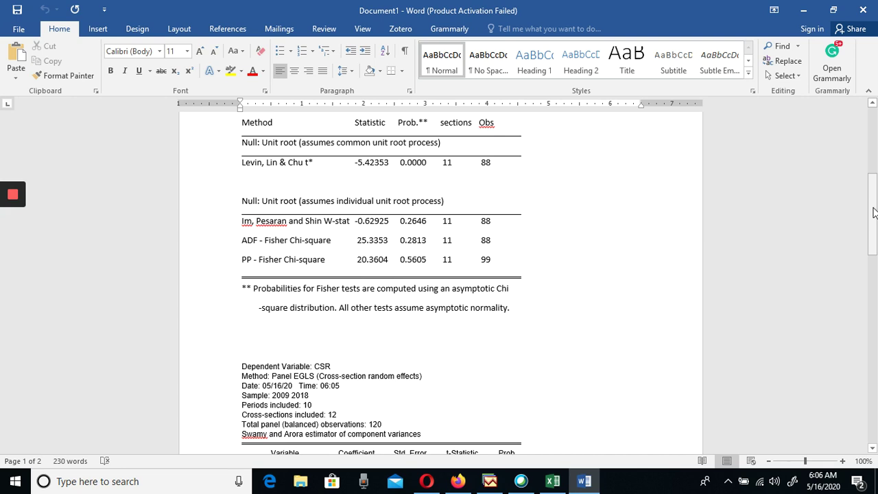
pyautogui.moveTo(240, 177)
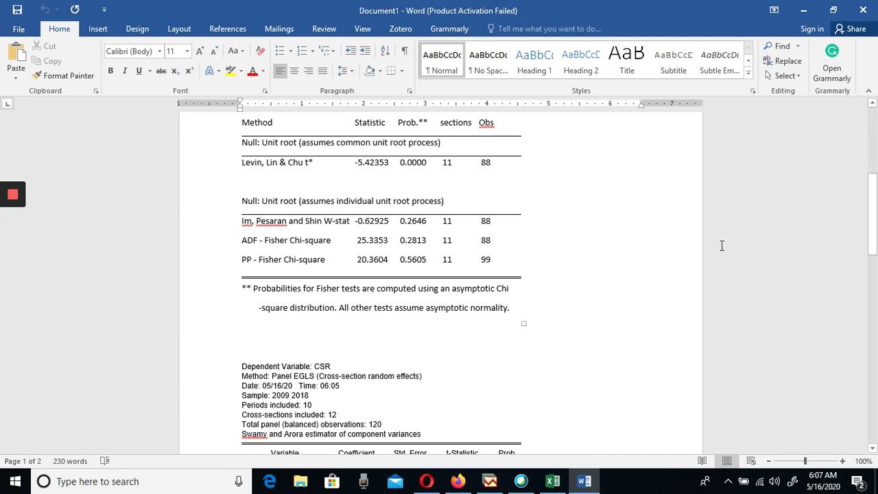
pyautogui.moveTo(874, 199); pyautogui.dragTo(872, 242)
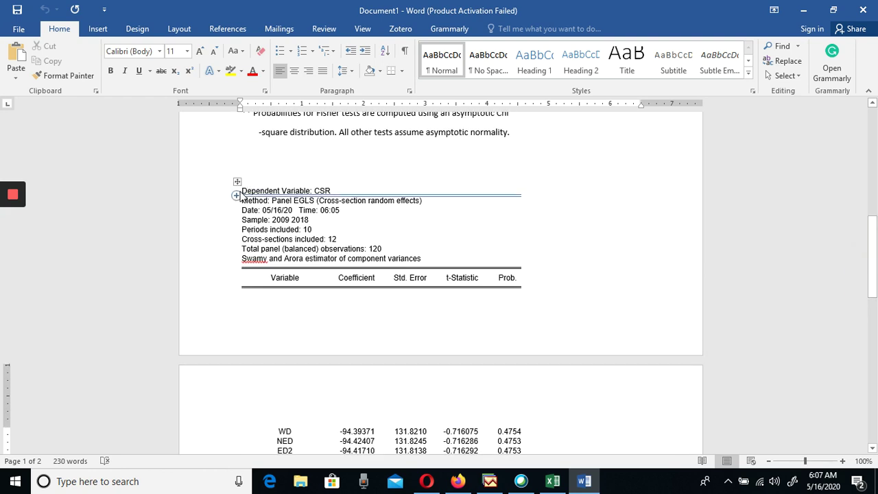
pyautogui.click(242, 190)
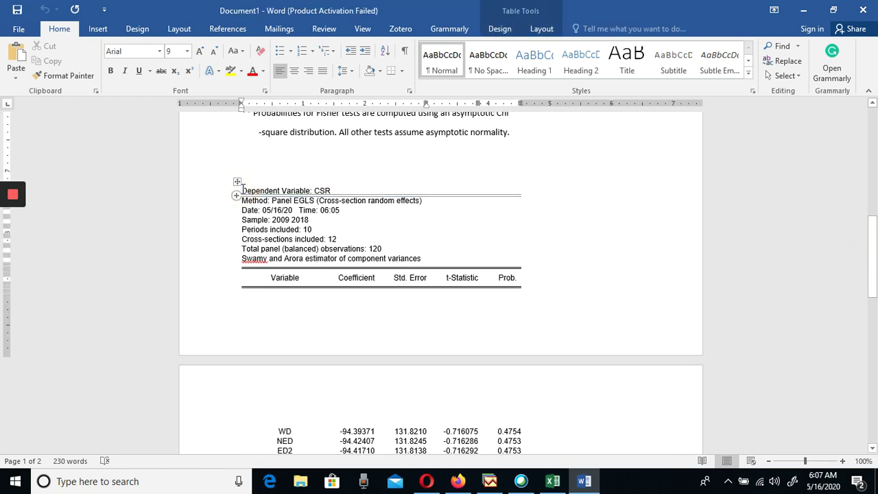
pyautogui.press('Return')
pyautogui.press('Return')
pyautogui.press('Return')
pyautogui.press('Return')
pyautogui.press('Return')
pyautogui.press('Return')
pyautogui.press('Return')
pyautogui.press('Return')
pyautogui.press('Return')
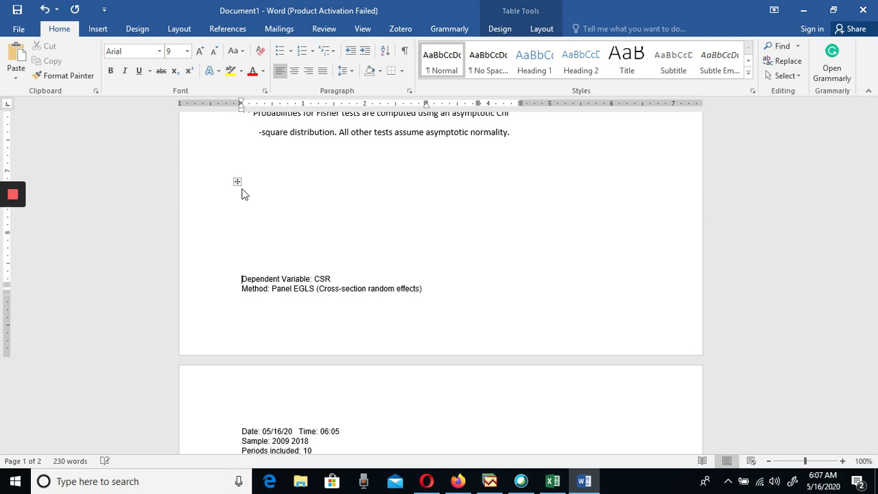
pyautogui.press('Return')
pyautogui.press('Return')
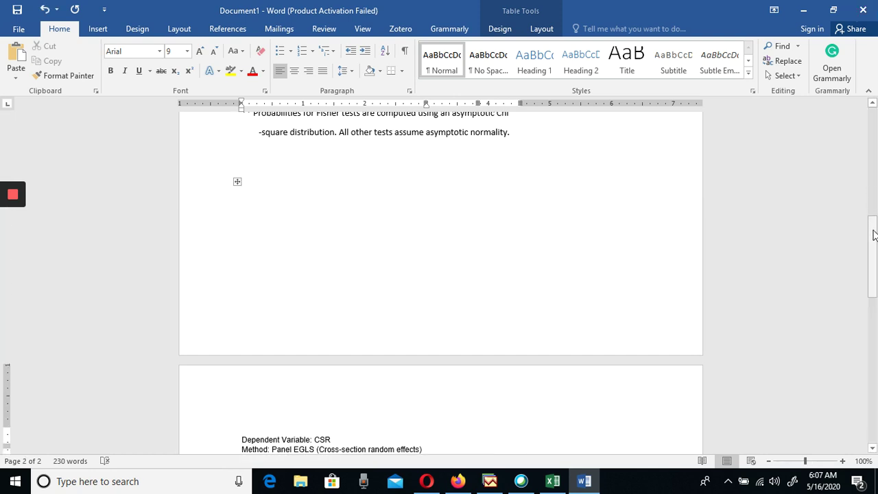
# Step: Examine the random-effects output's coefficients, probabilities, effects specification, and weighted and unweighted statistics
pyautogui.moveTo(874, 235); pyautogui.dragTo(874, 333)
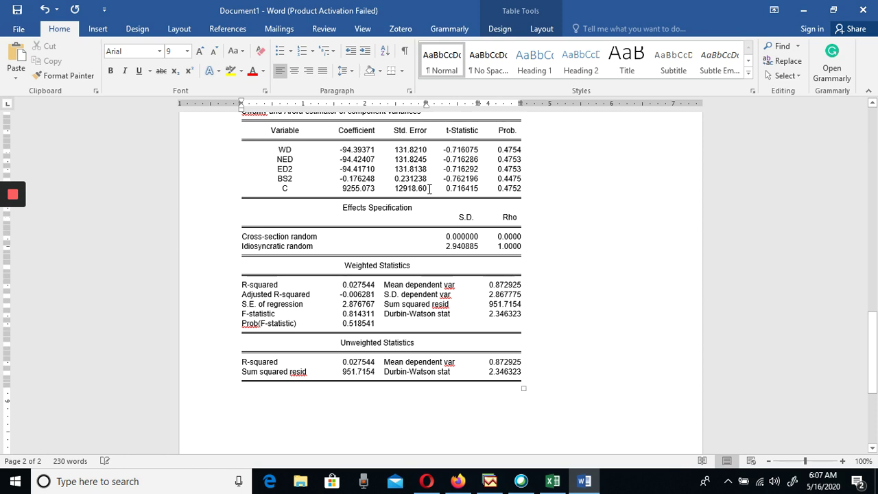
pyautogui.click(872, 110)
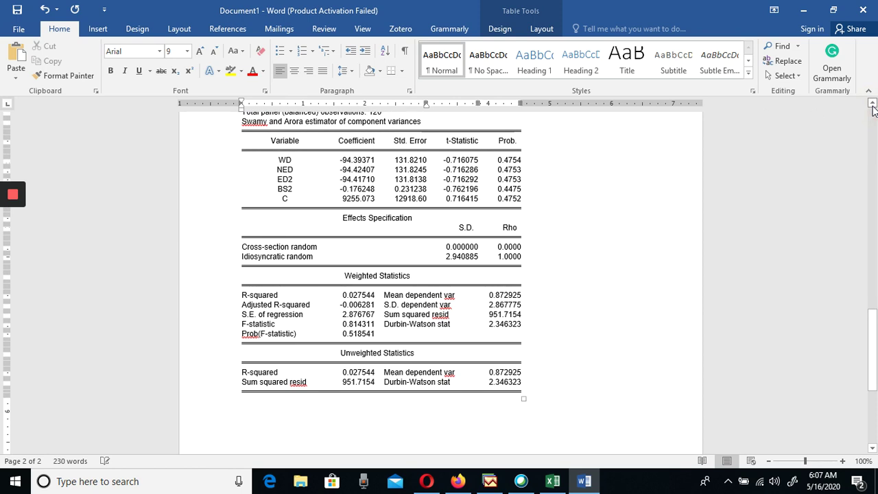
pyautogui.click(872, 110)
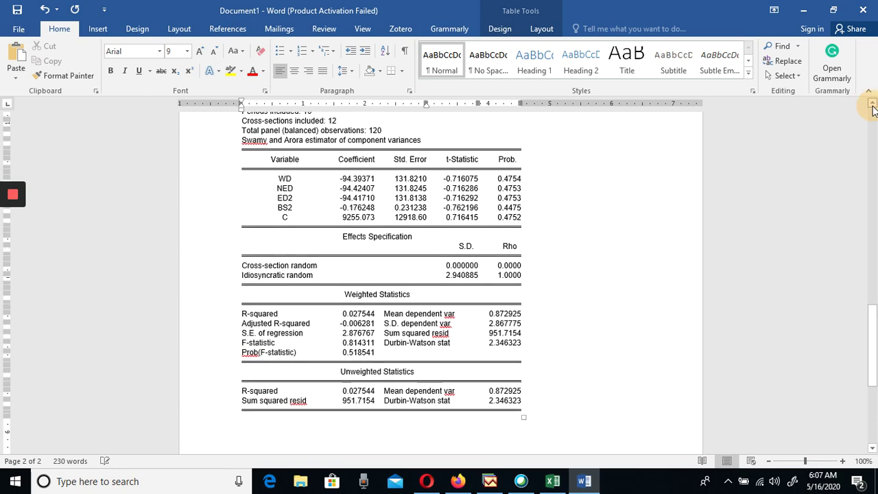
pyautogui.click(872, 111)
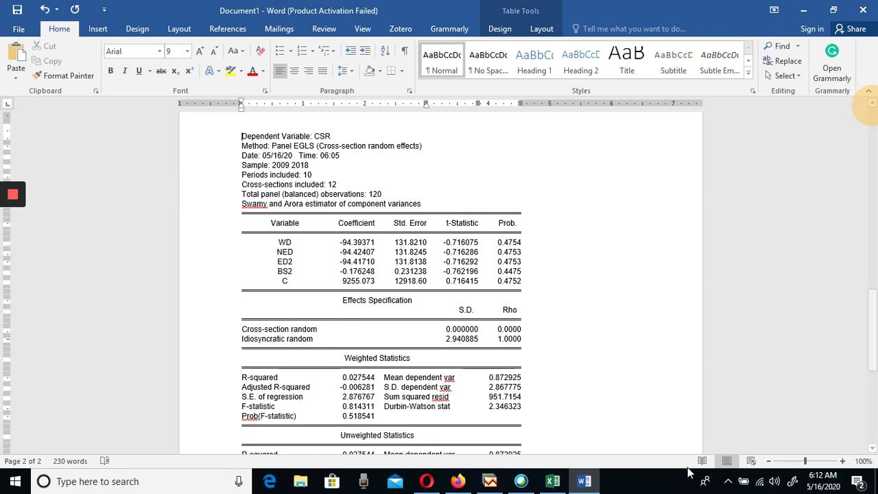
pyautogui.click(873, 449)
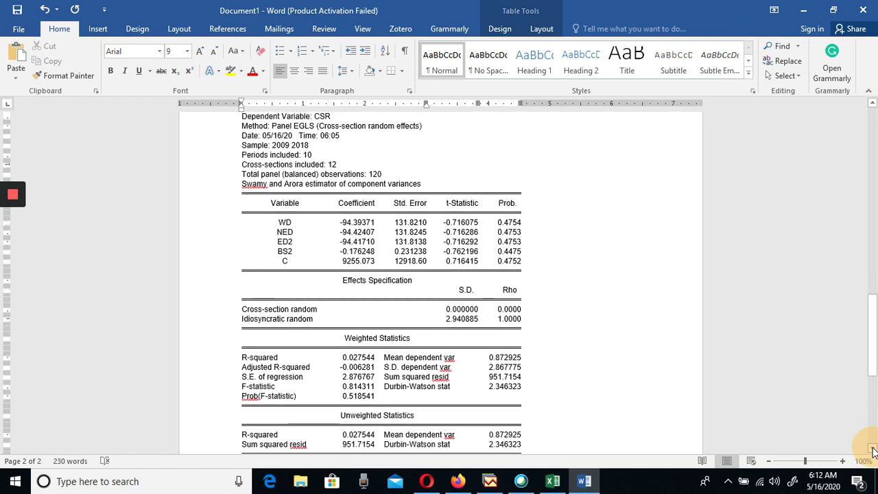
pyautogui.click(872, 450)
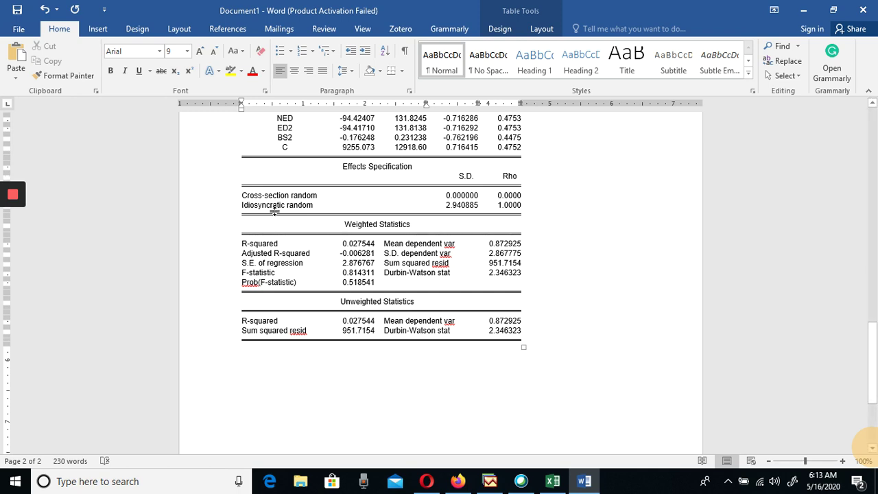
pyautogui.click(872, 103)
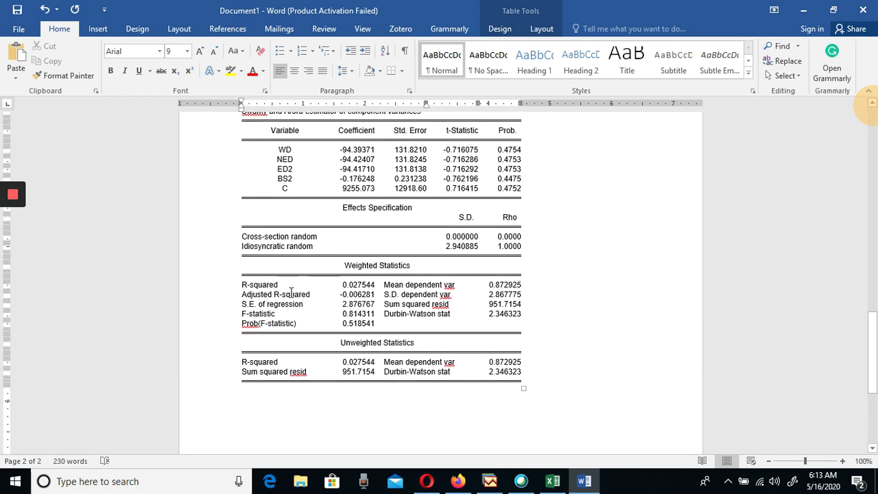
pyautogui.moveTo(242, 288)
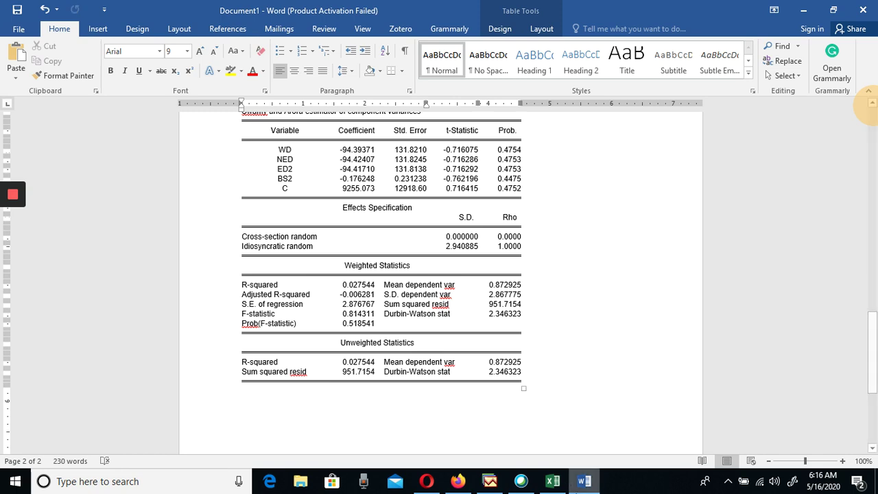
# Step: Switch to EViews and minimize the random-effects equation window to return to the workfile
pyautogui.click(488, 482)
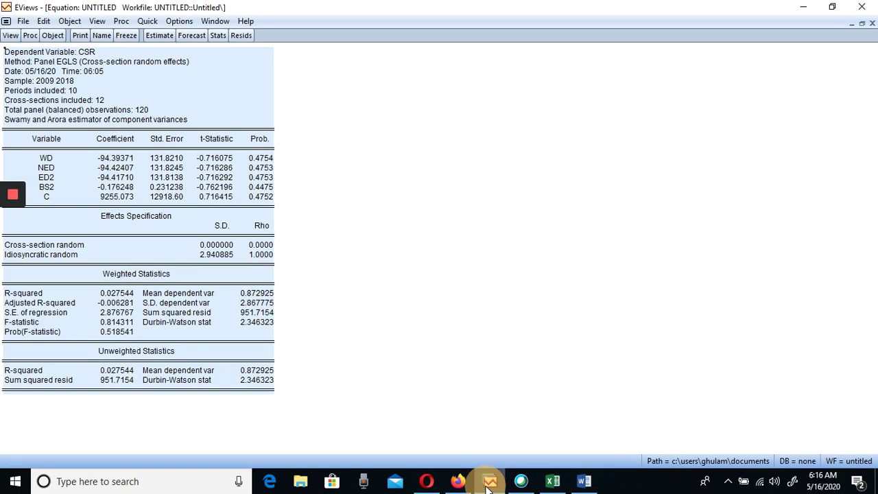
pyautogui.click(851, 23)
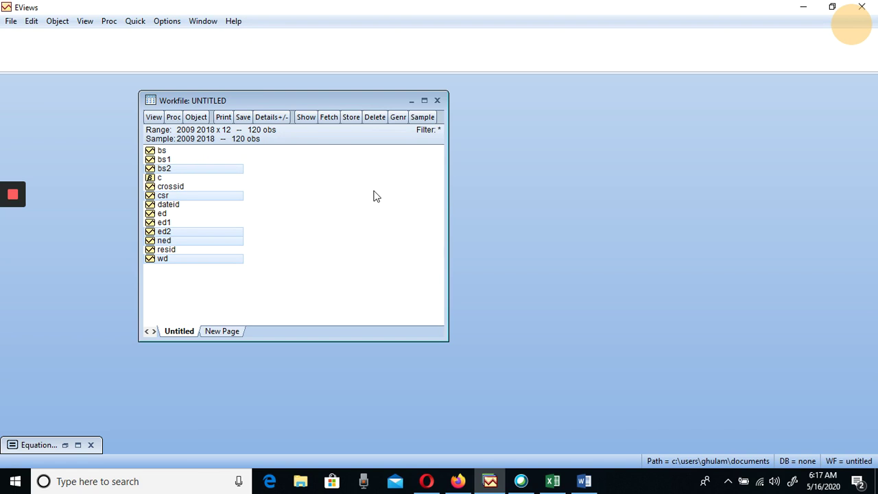
pyautogui.moveTo(14, 196)
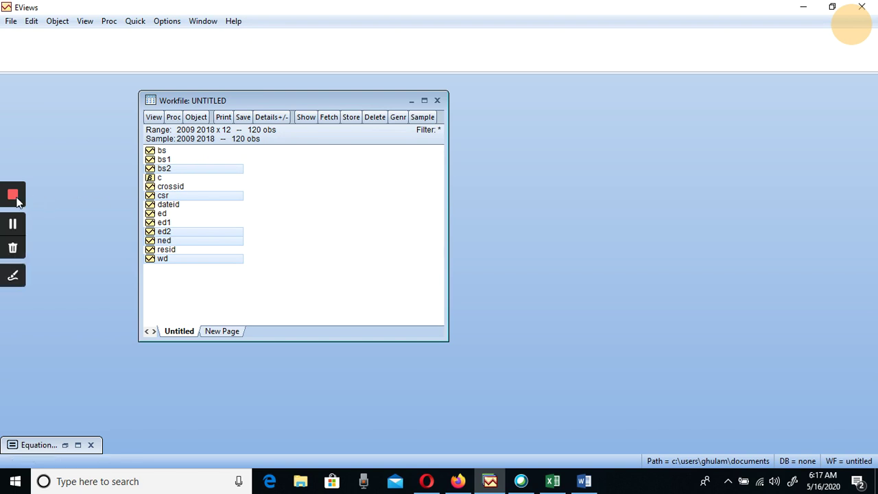